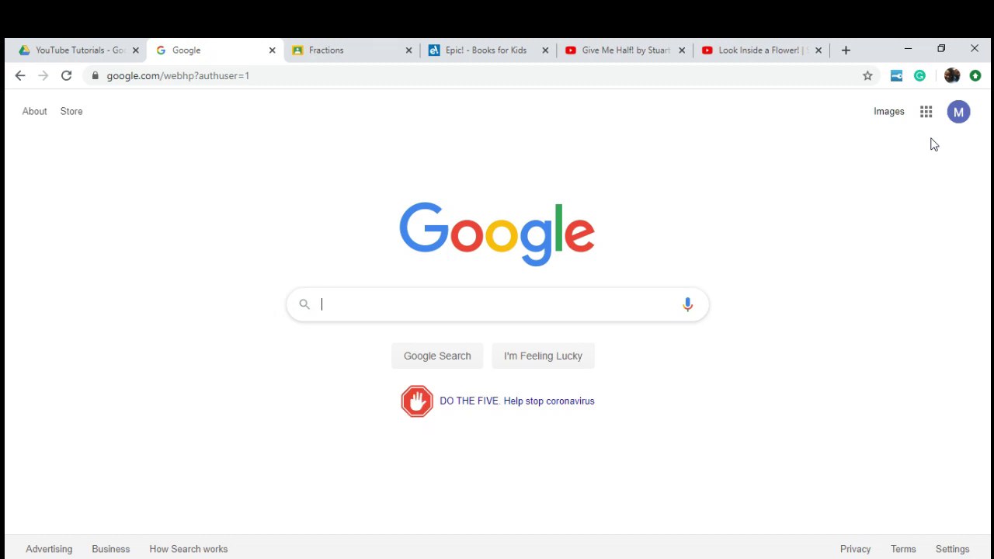
Step: Launch Google Classroom from the Google apps grid to show the two-class list
{"action": "left_click", "coordinate": [925, 113]}
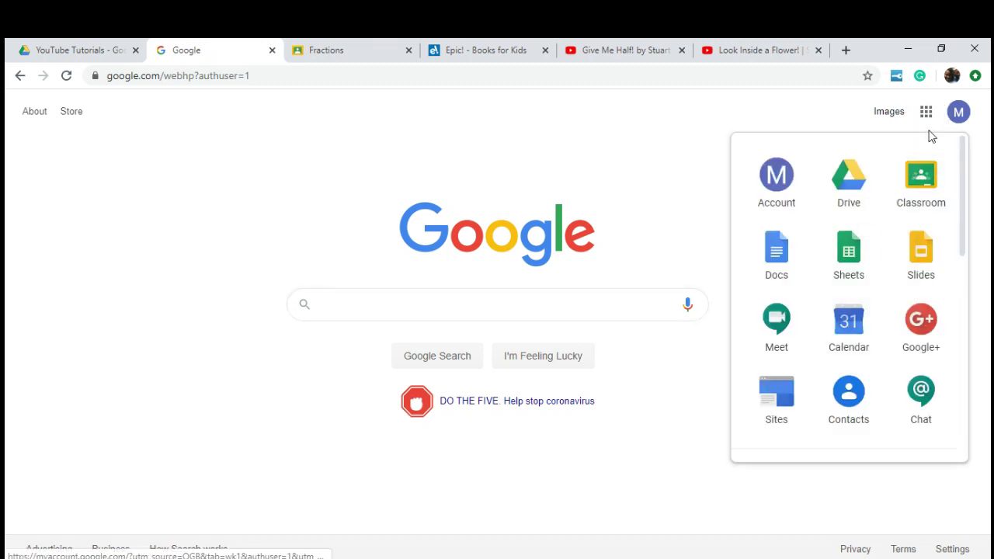
{"action": "left_click", "coordinate": [922, 183]}
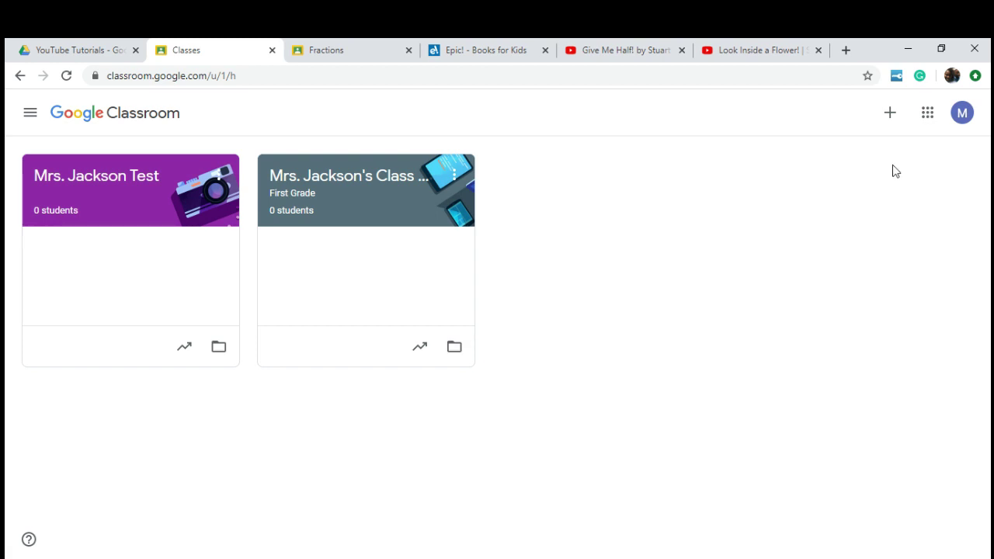
{"action": "left_click", "coordinate": [889, 117]}
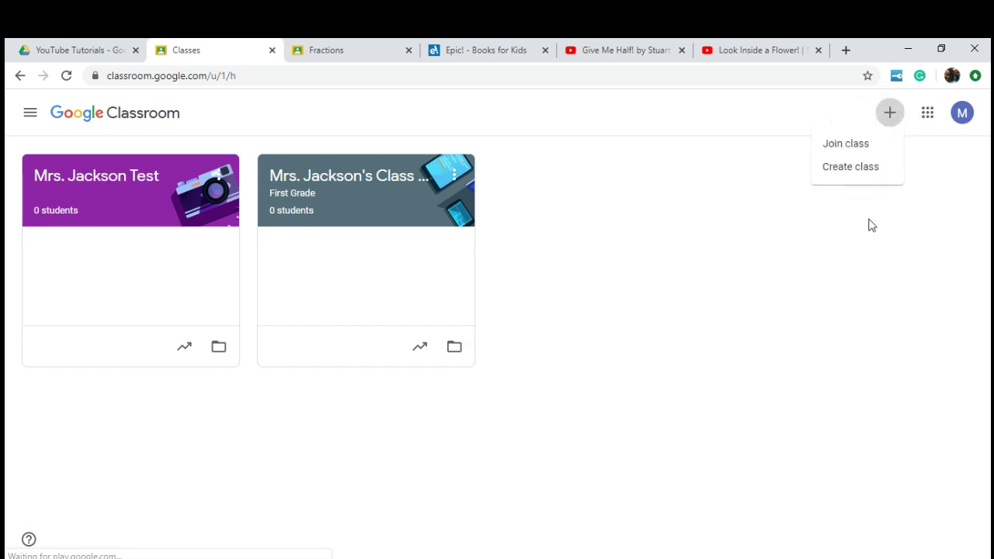
{"action": "left_click", "coordinate": [870, 166]}
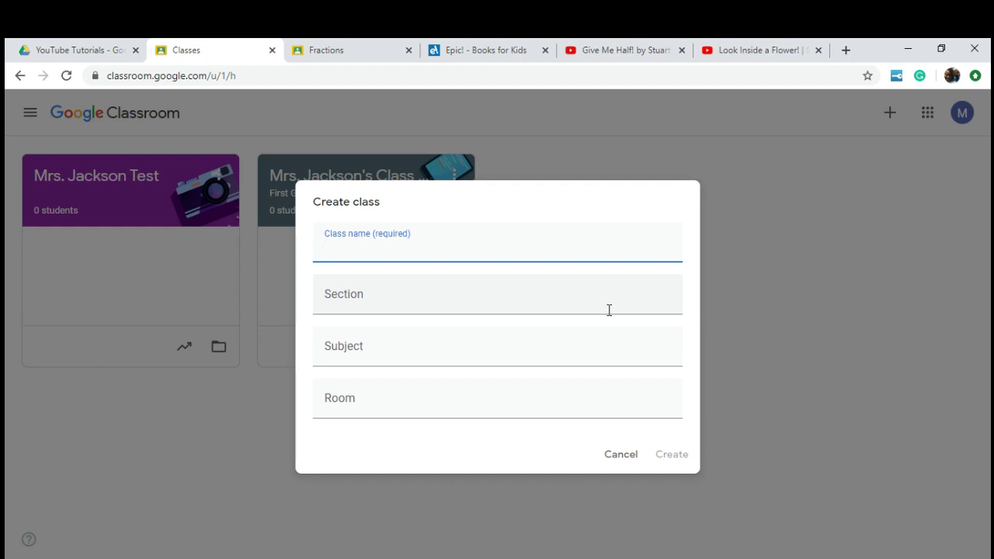
{"action": "left_click", "coordinate": [621, 454]}
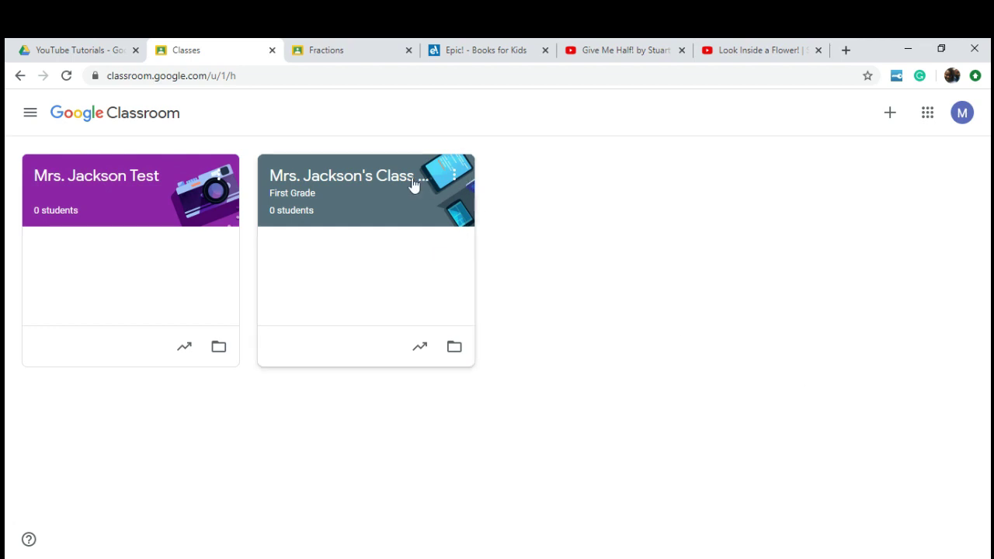
{"action": "left_click", "coordinate": [355, 189]}
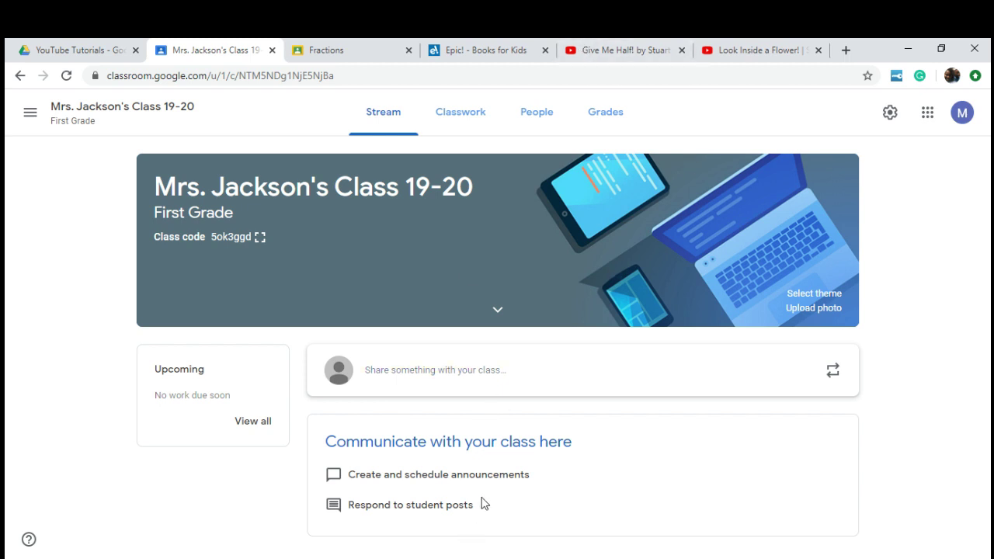
Step: Set the class Stream setting to 'Only teachers can post or comment' and save the settings
{"action": "left_click", "coordinate": [891, 111]}
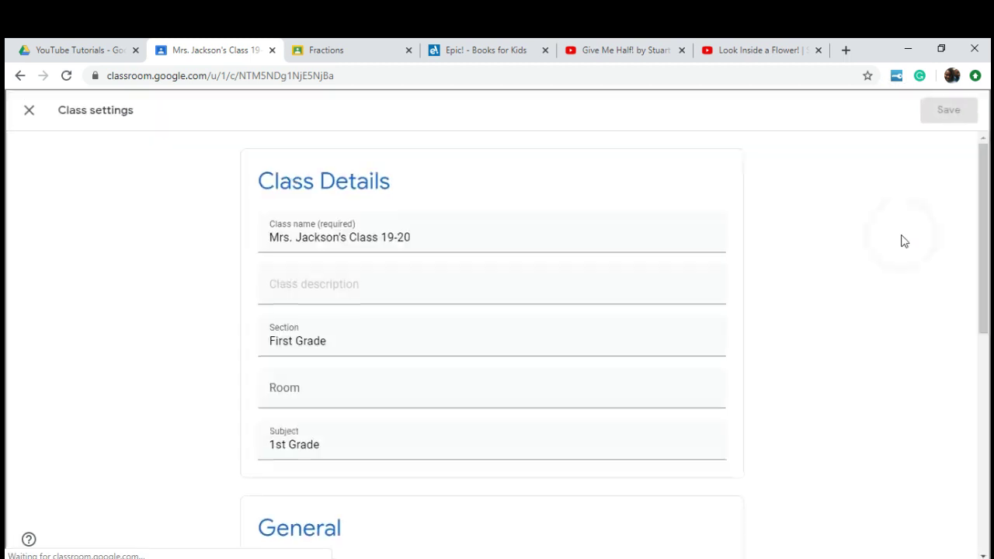
{"action": "scroll", "coordinate": [528, 349], "scroll_direction": "down", "scroll_amount": 2}
{"action": "scroll", "coordinate": [526, 355], "scroll_direction": "down", "scroll_amount": 2}
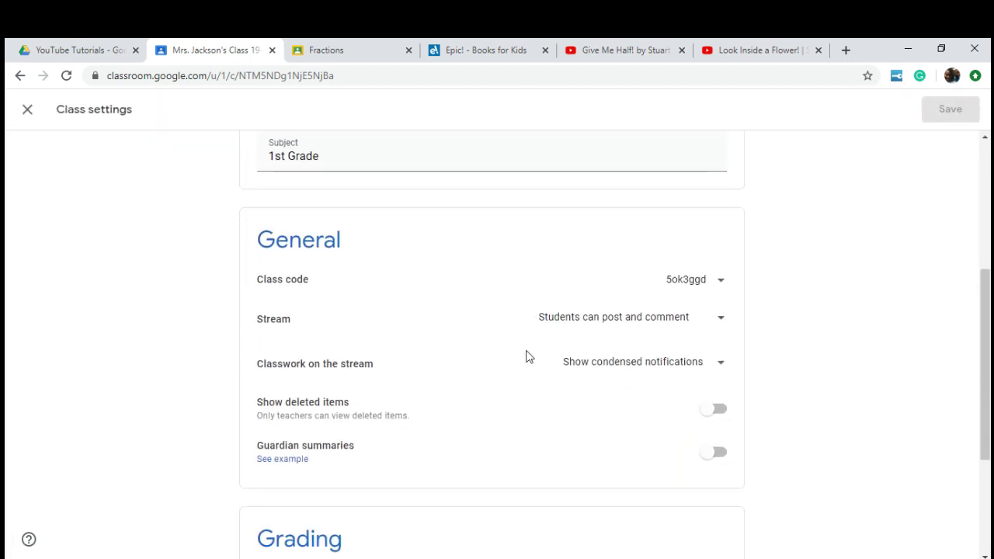
{"action": "left_click", "coordinate": [583, 318]}
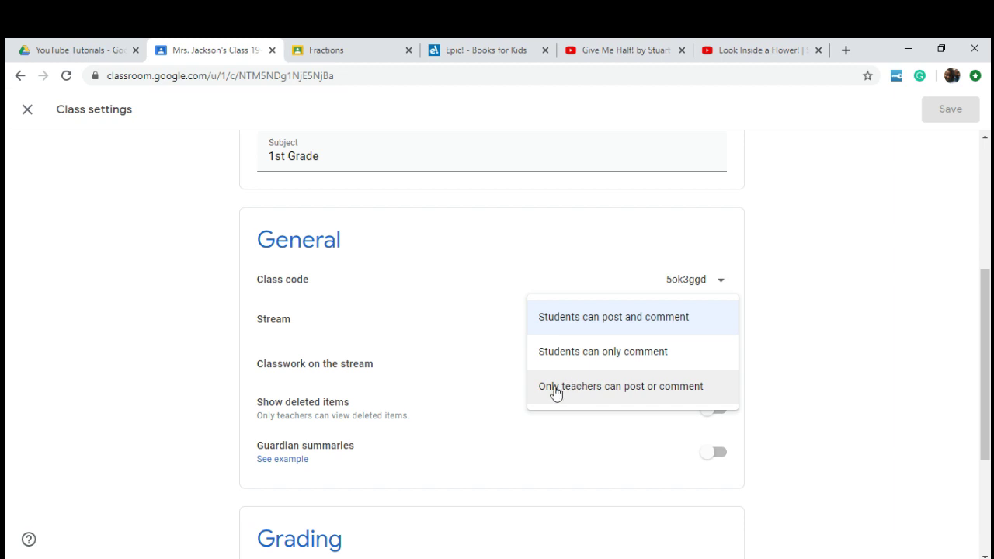
{"action": "left_click", "coordinate": [642, 389]}
{"action": "scroll", "coordinate": [650, 388], "scroll_direction": "up", "scroll_amount": 4}
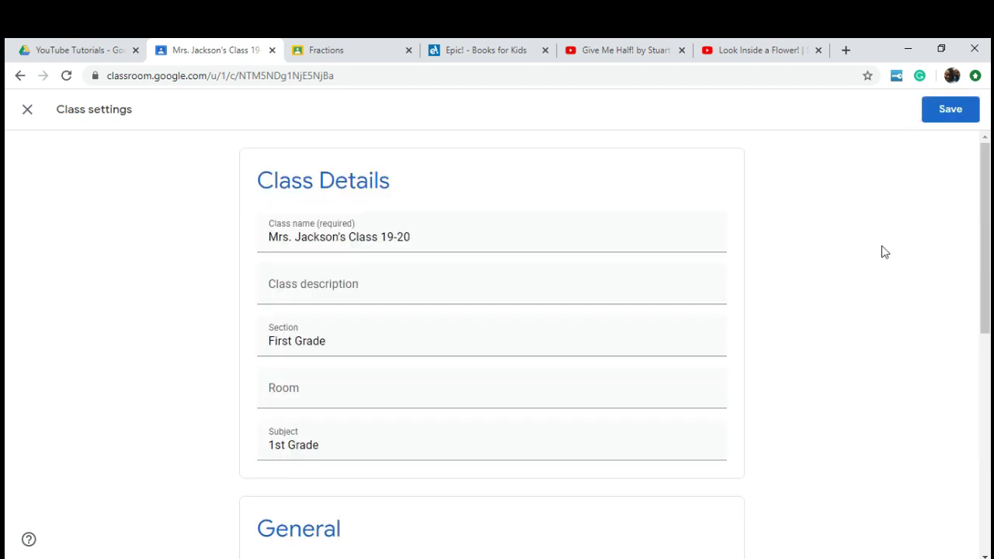
{"action": "left_click", "coordinate": [947, 113]}
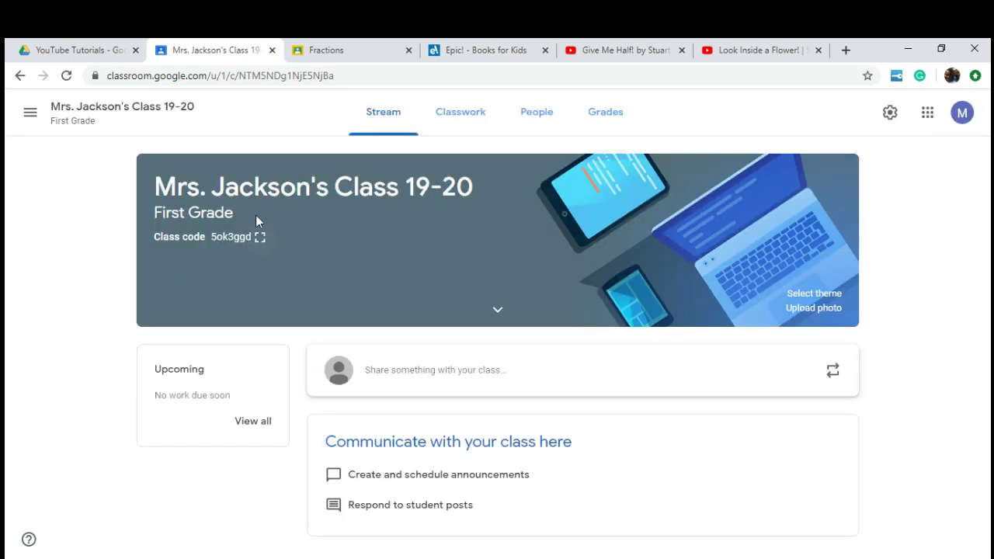
Step: Display the class code enlarged, select its text, close it, and go to the Classwork page
{"action": "left_click", "coordinate": [259, 238]}
{"action": "left_click_drag", "start_coordinate": [329, 326], "coordinate": [695, 319]}
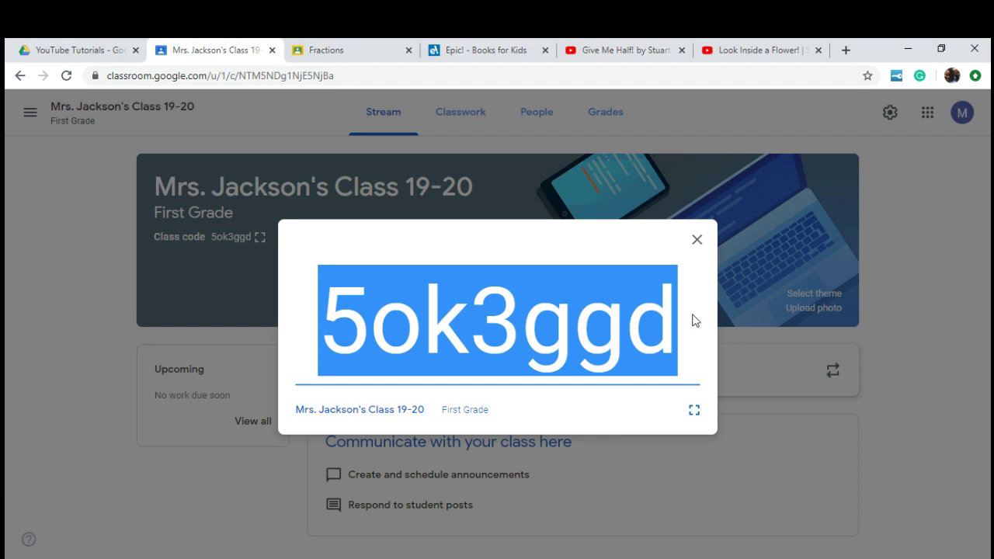
{"action": "left_click", "coordinate": [697, 241]}
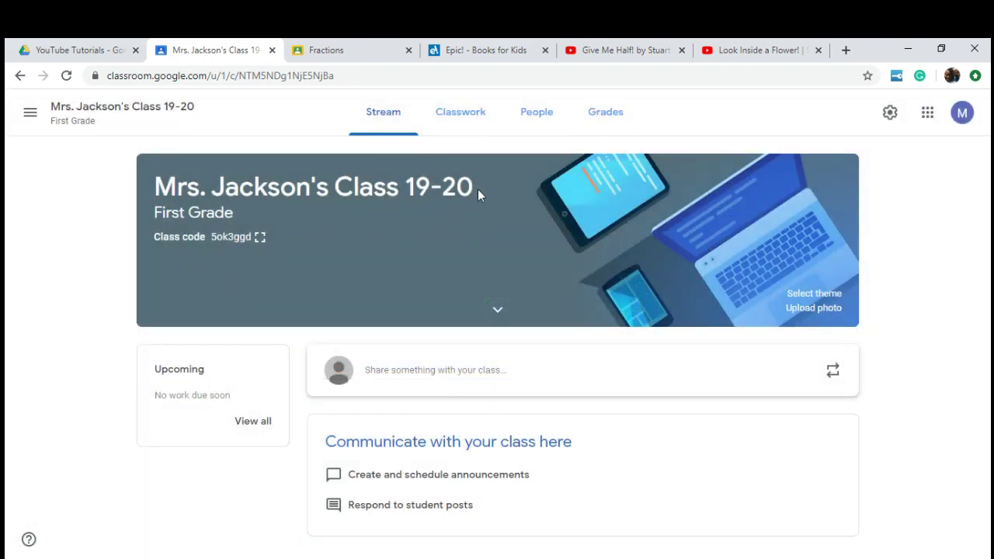
{"action": "left_click", "coordinate": [460, 114]}
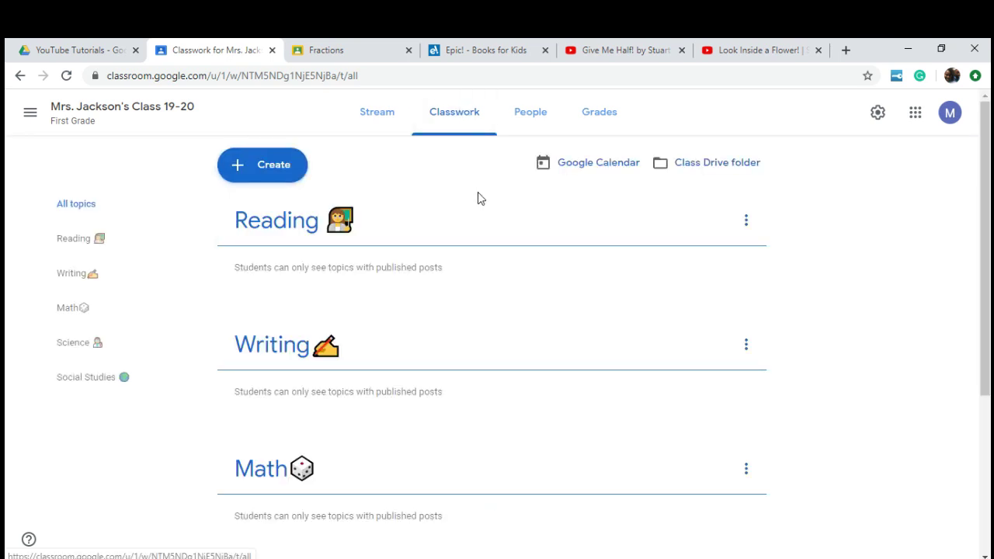
Step: Browse the topic list, opening and closing the Create menu twice without choosing anything
{"action": "scroll", "coordinate": [376, 247], "scroll_direction": "down", "scroll_amount": 3}
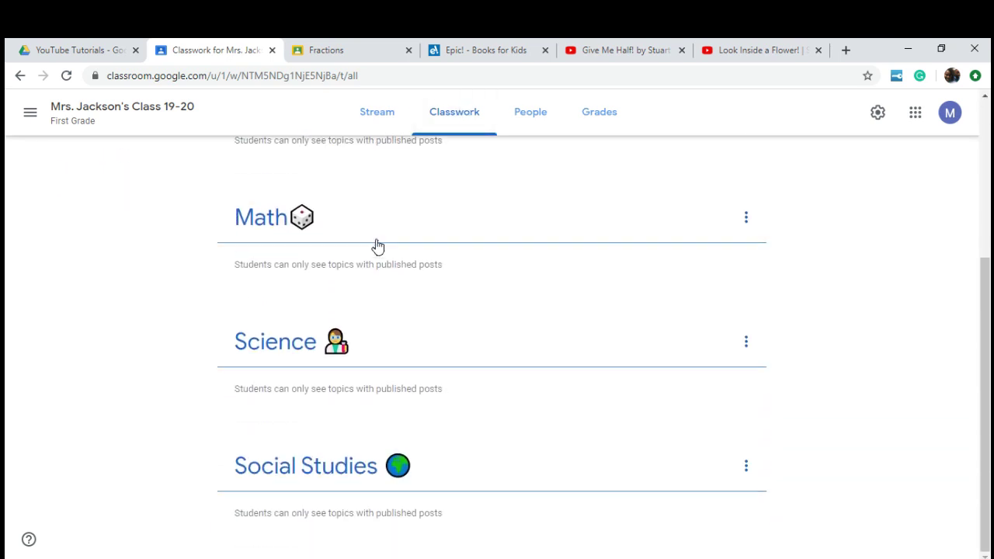
{"action": "scroll", "coordinate": [412, 484], "scroll_direction": "up", "scroll_amount": 3}
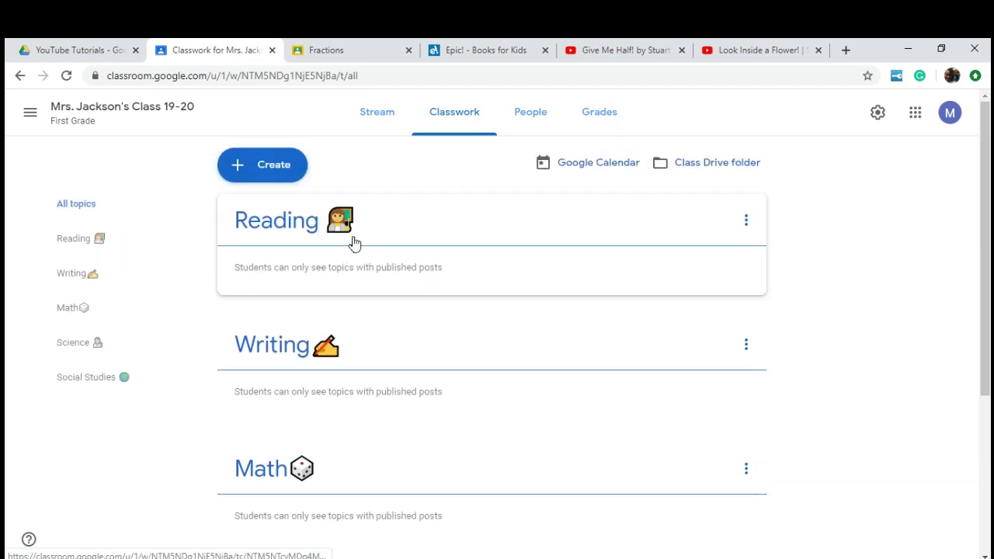
{"action": "scroll", "coordinate": [381, 336], "scroll_direction": "down", "scroll_amount": 3}
{"action": "scroll", "coordinate": [417, 471], "scroll_direction": "up", "scroll_amount": 3}
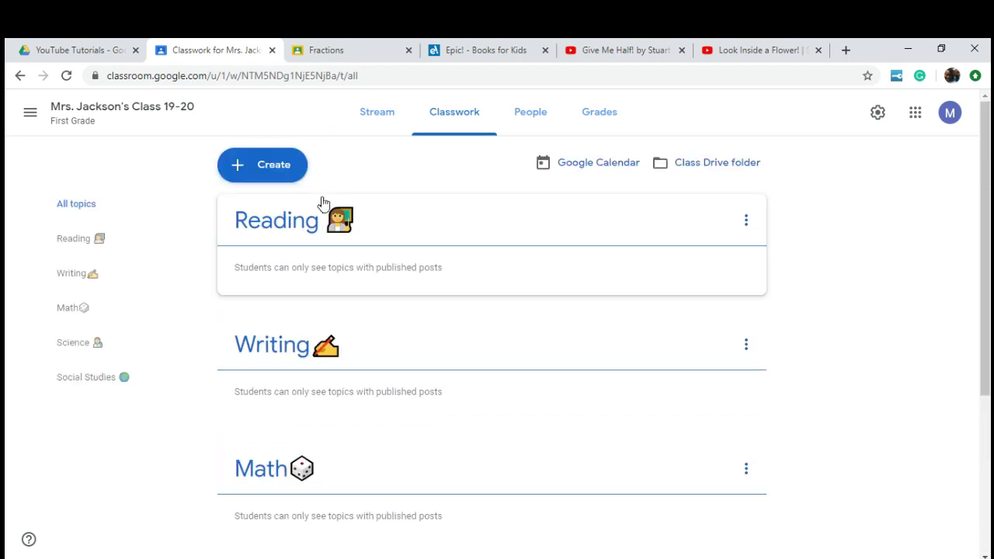
{"action": "left_click", "coordinate": [288, 172]}
{"action": "left_click", "coordinate": [437, 180]}
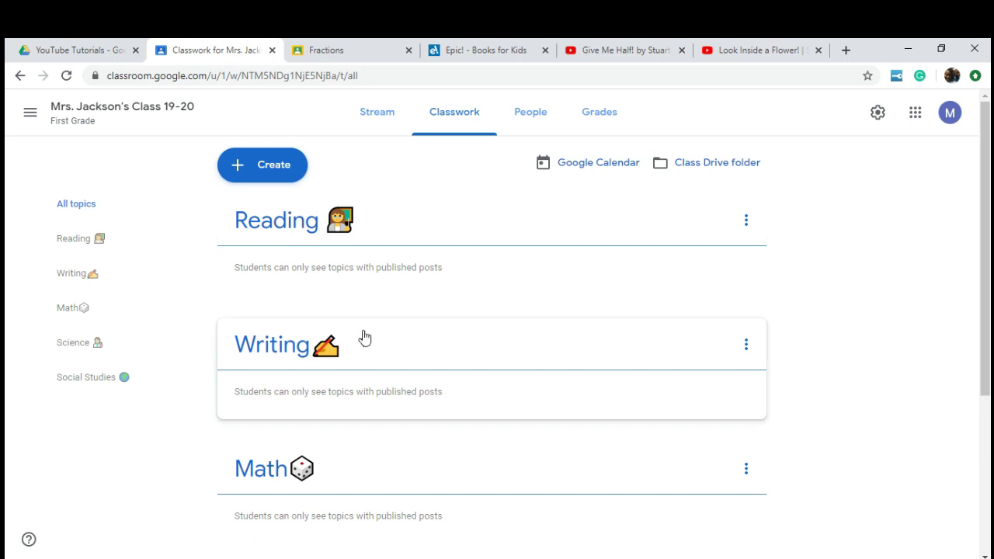
{"action": "scroll", "coordinate": [375, 497], "scroll_direction": "down", "scroll_amount": 3}
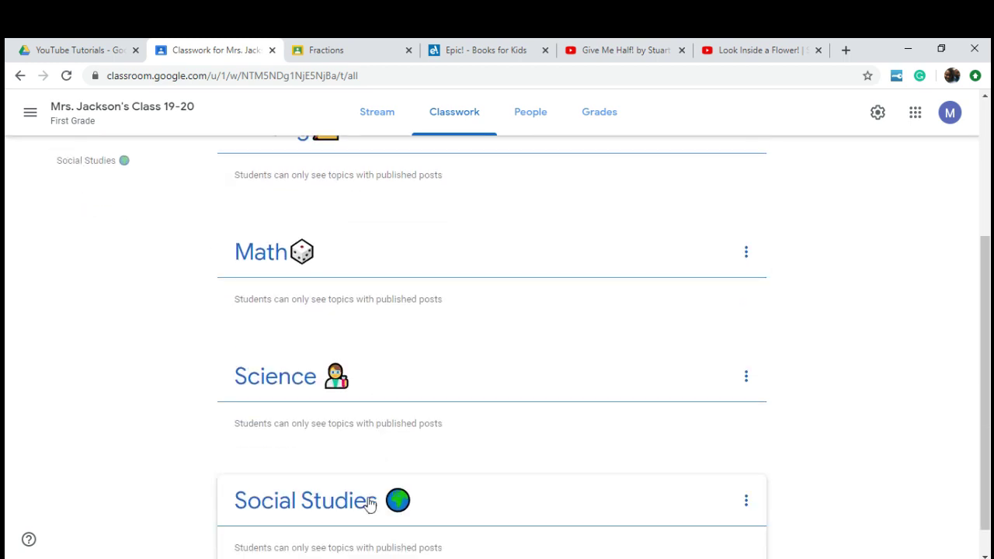
{"action": "scroll", "coordinate": [368, 506], "scroll_direction": "up", "scroll_amount": 3}
{"action": "left_click", "coordinate": [286, 166]}
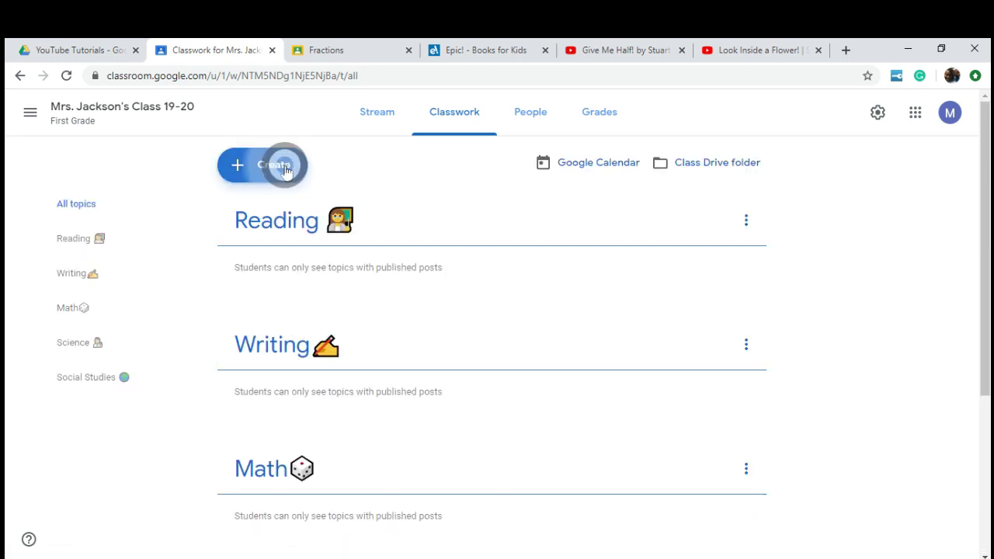
{"action": "left_click", "coordinate": [423, 178]}
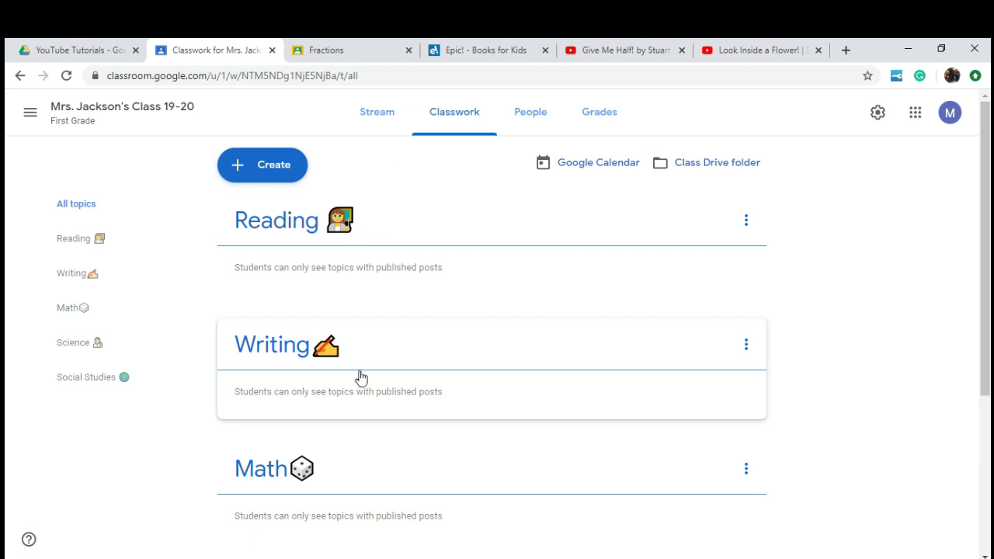
Step: Scroll through the topics once more and bring up the Create menu
{"action": "scroll", "coordinate": [361, 475], "scroll_direction": "down", "scroll_amount": 2}
{"action": "scroll", "coordinate": [361, 475], "scroll_direction": "down", "scroll_amount": 1}
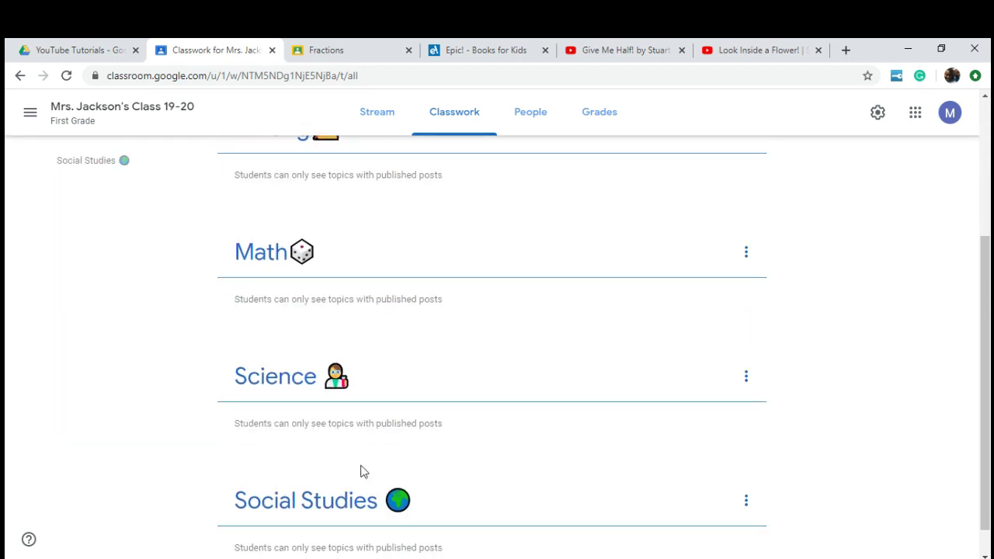
{"action": "scroll", "coordinate": [363, 471], "scroll_direction": "up", "scroll_amount": 3}
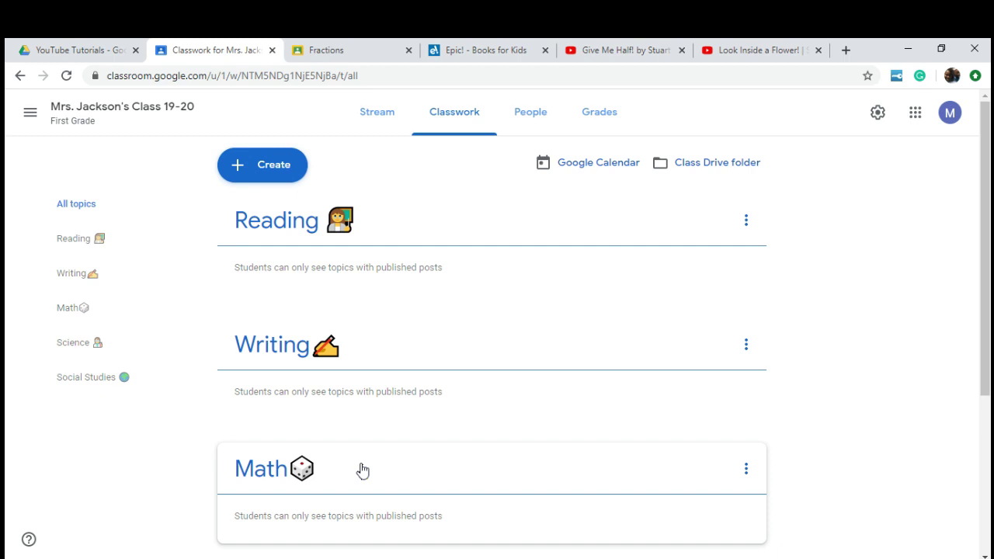
{"action": "left_click", "coordinate": [276, 164]}
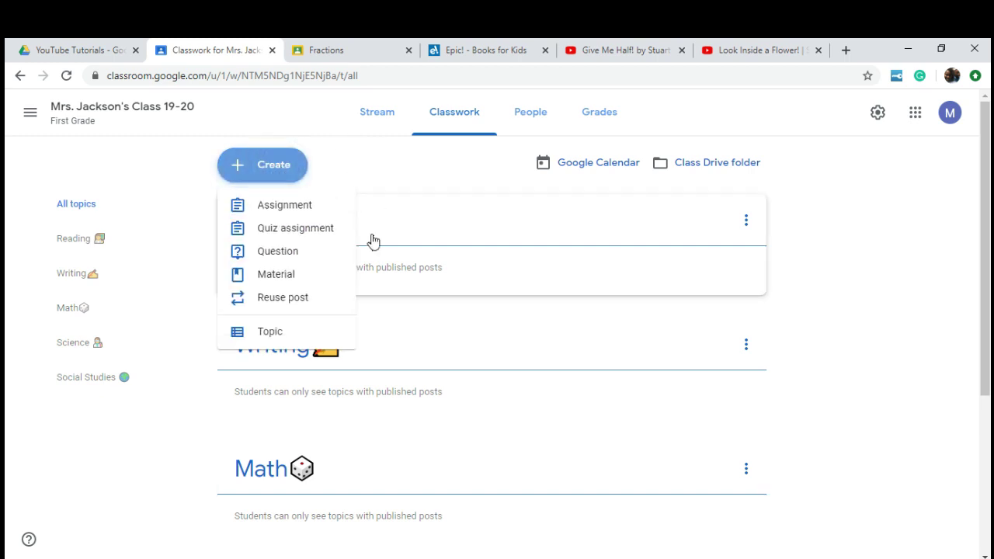
Step: Add a new topic named Art and drag it between Math and Science
{"action": "left_click", "coordinate": [318, 332]}
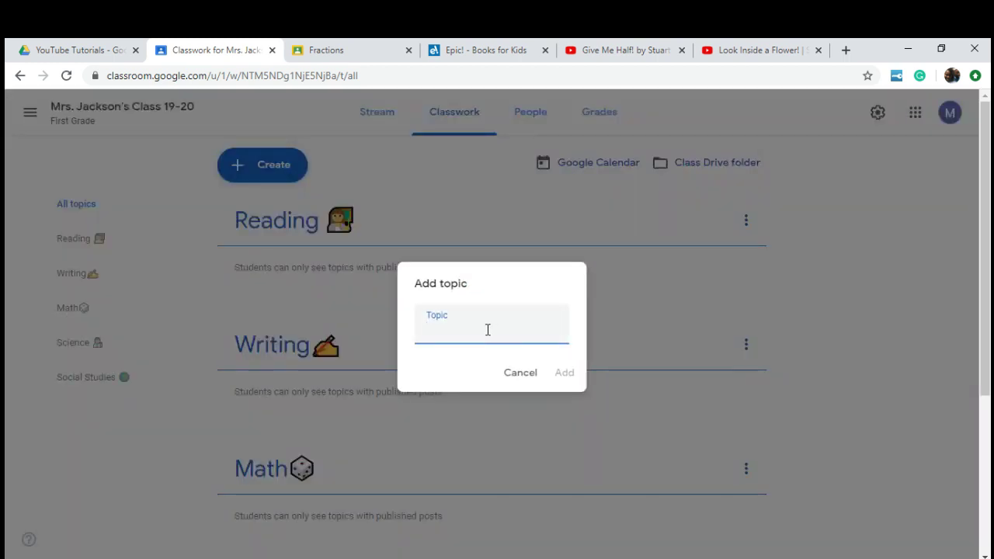
{"action": "type", "text": "S"}
{"action": "key", "text": "BackSpace"}
{"action": "key", "text": "BackSpace"}
{"action": "type", "text": "Ar"}
{"action": "left_click", "coordinate": [564, 372]}
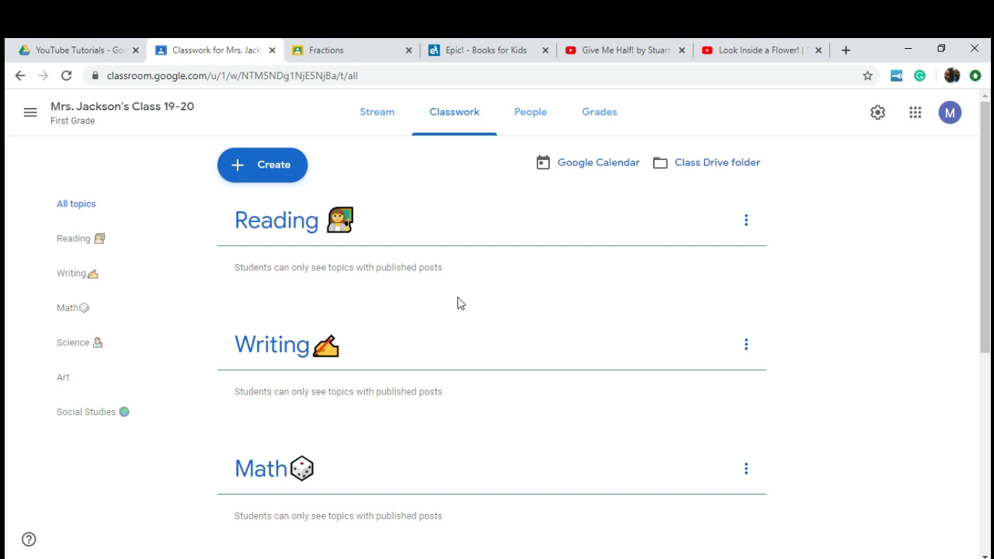
{"action": "scroll", "coordinate": [451, 326], "scroll_direction": "down", "scroll_amount": 5}
{"action": "left_click_drag", "start_coordinate": [441, 344], "coordinate": [437, 243]}
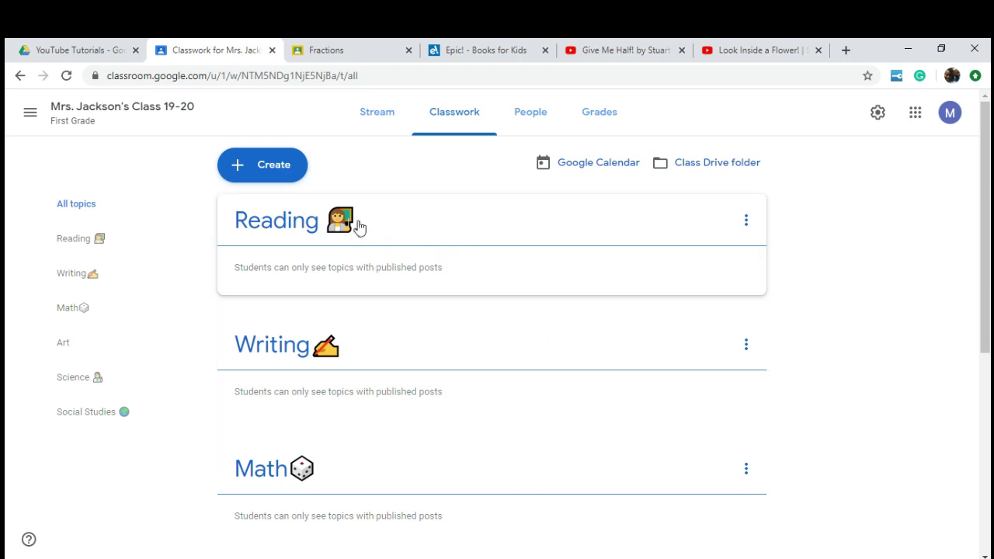
Step: Start a new assignment filed under the Reading topic
{"action": "left_click", "coordinate": [271, 166]}
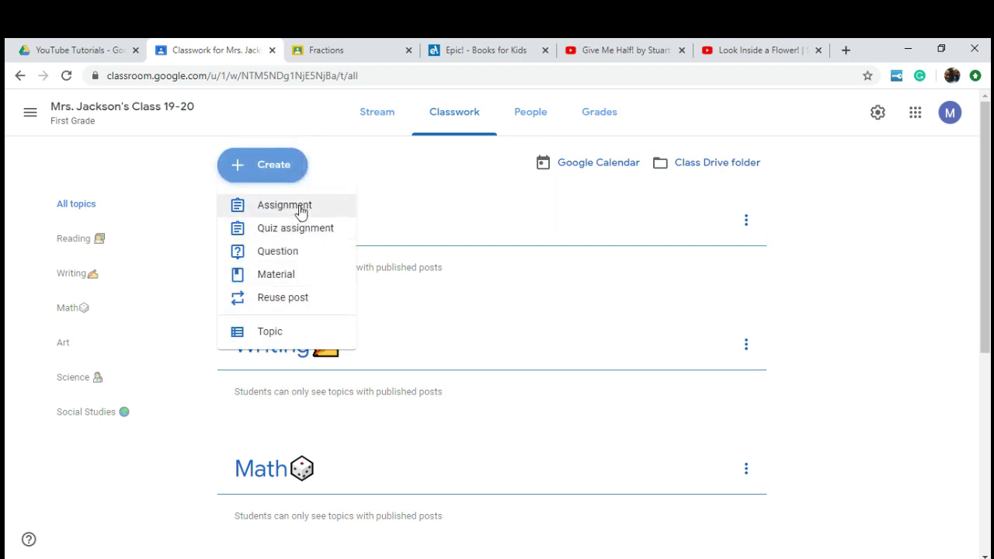
{"action": "left_click", "coordinate": [291, 207]}
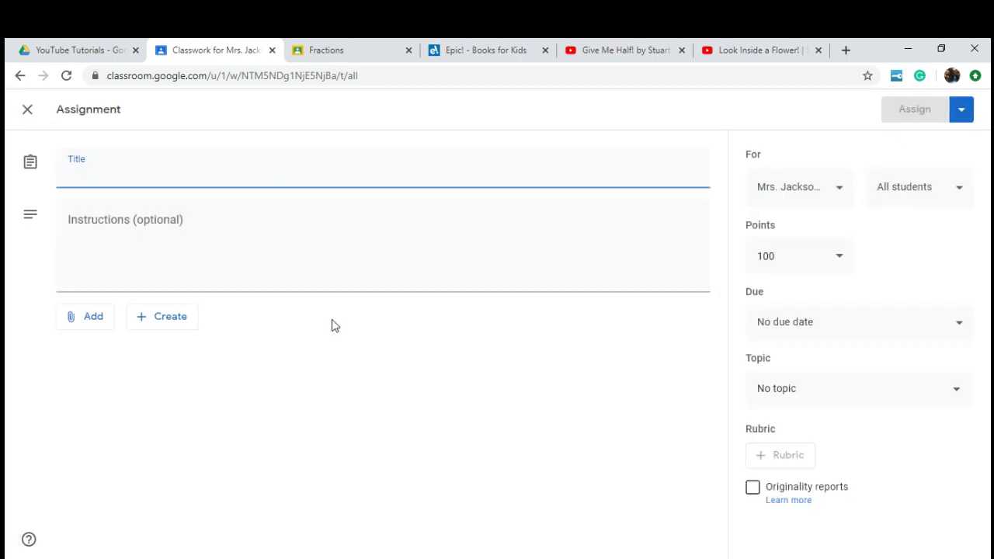
{"action": "left_click", "coordinate": [778, 390]}
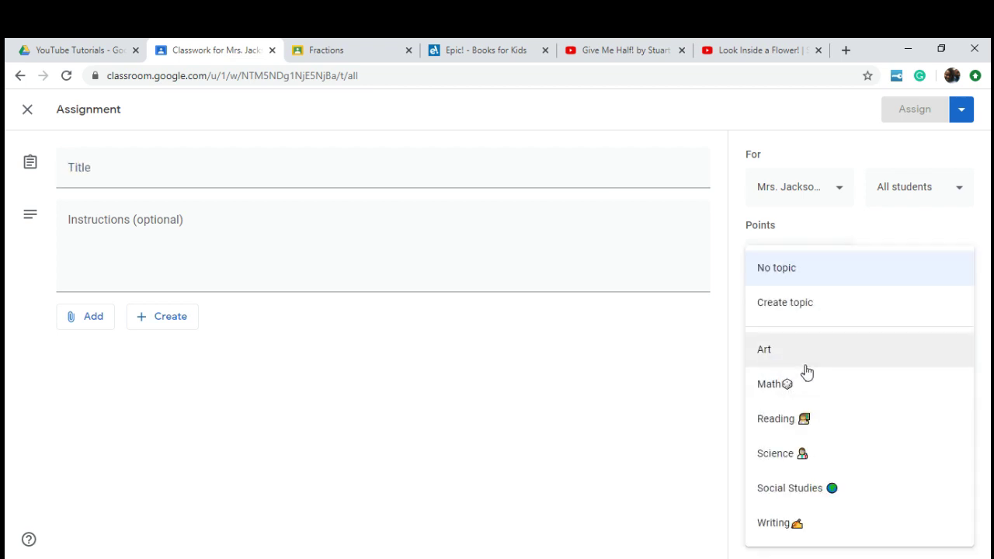
{"action": "left_click", "coordinate": [835, 420]}
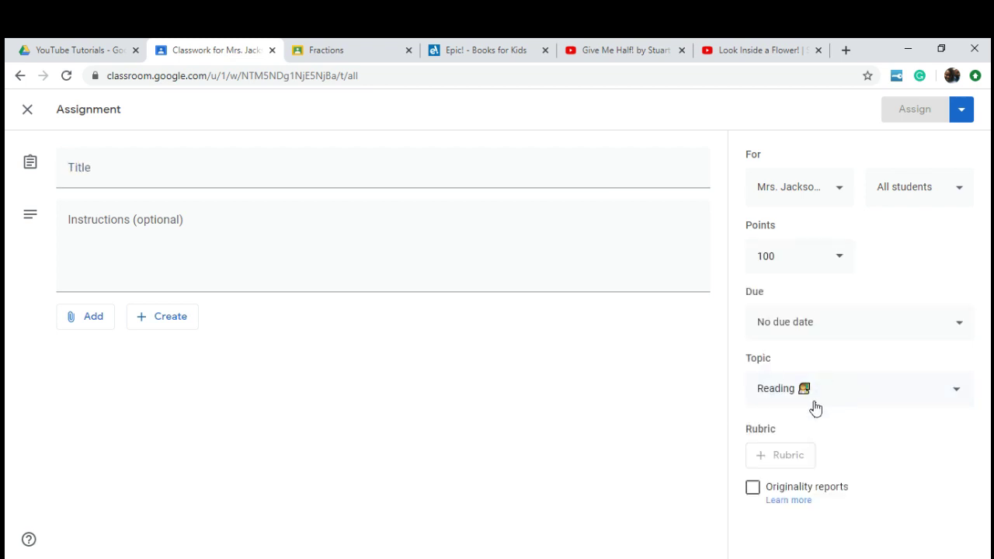
Step: Title it 'Epic Books', paste the read-an-Epic-book-and-answer-questions instructions, and begin adding a link
{"action": "left_click", "coordinate": [264, 163]}
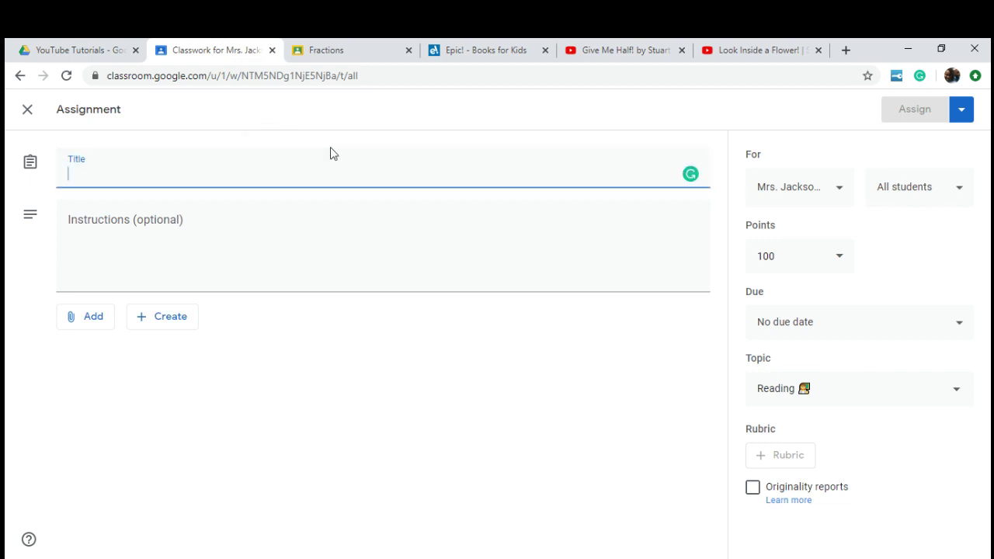
{"action": "type", "text": "E"}
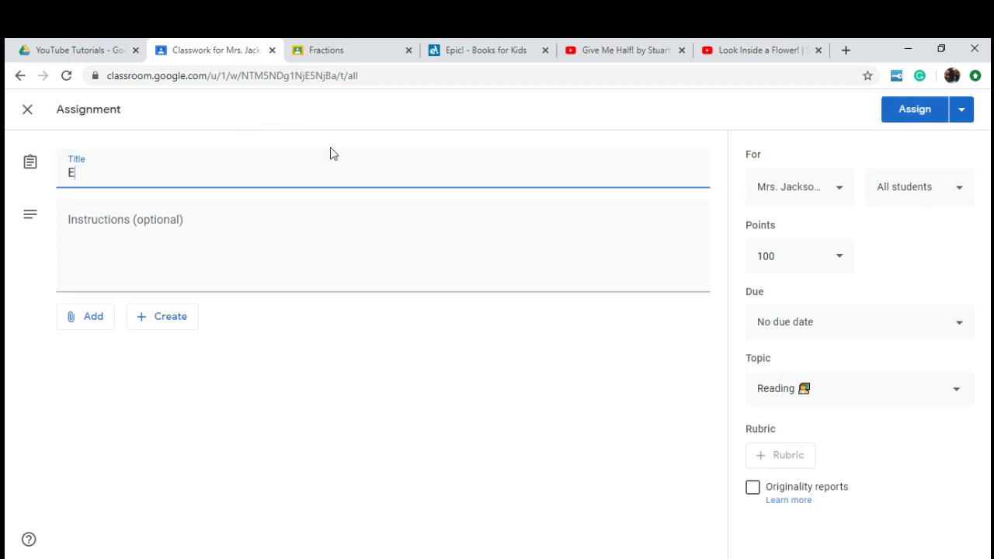
{"action": "type", "text": "pic Books"}
{"action": "key", "text": "Tab"}
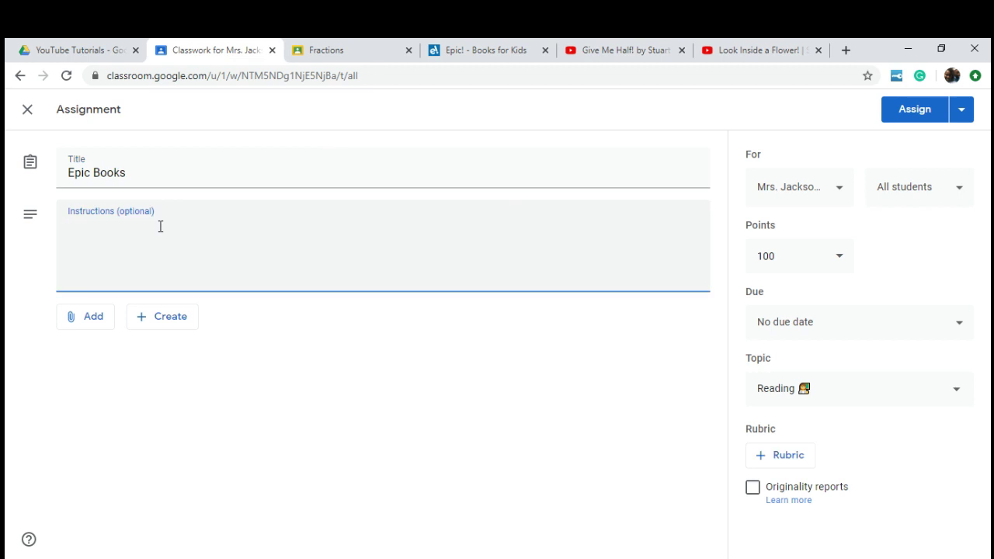
{"action": "left_click", "coordinate": [148, 165]}
{"action": "left_click", "coordinate": [135, 233]}
{"action": "type", "text": "Read a book in Epic and complete questions"}
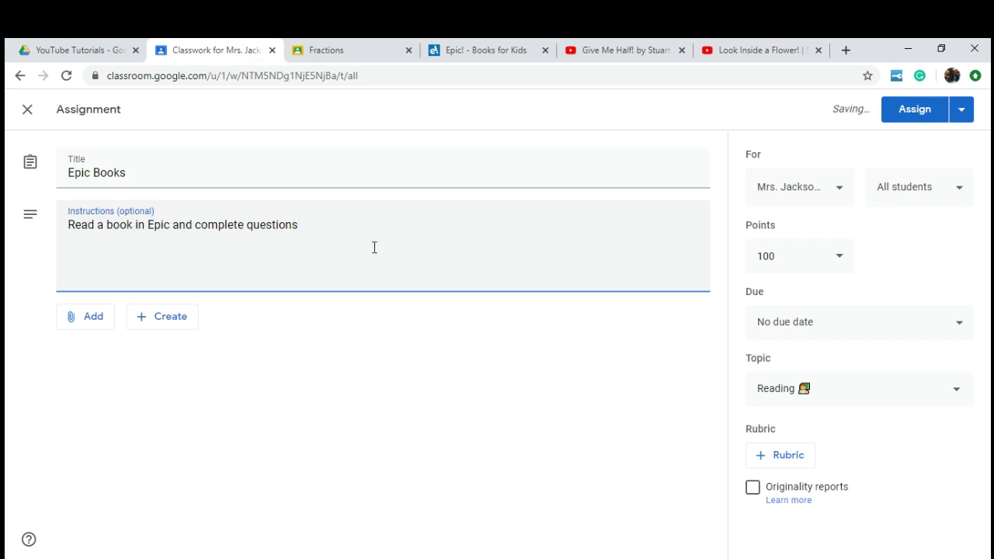
{"action": "left_click", "coordinate": [66, 320]}
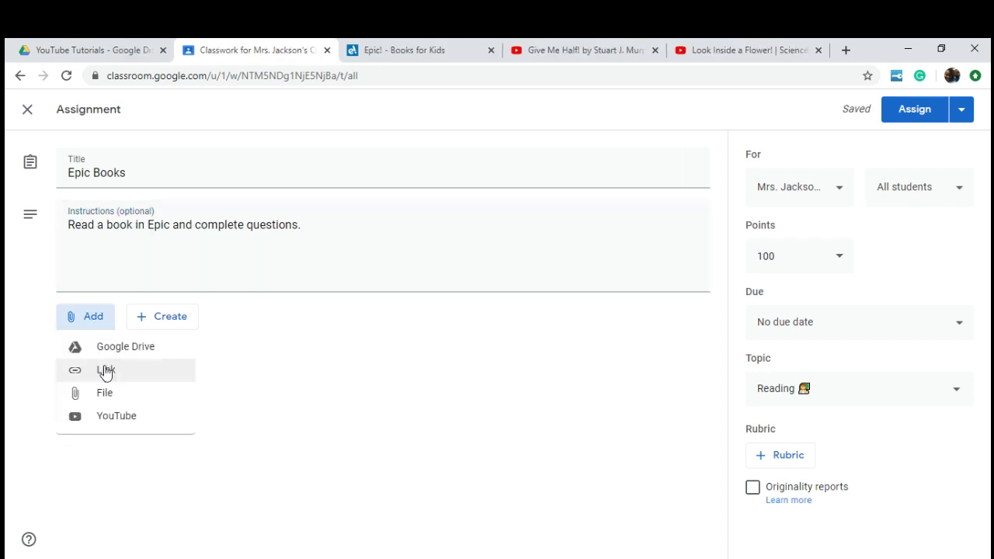
{"action": "left_click", "coordinate": [103, 371]}
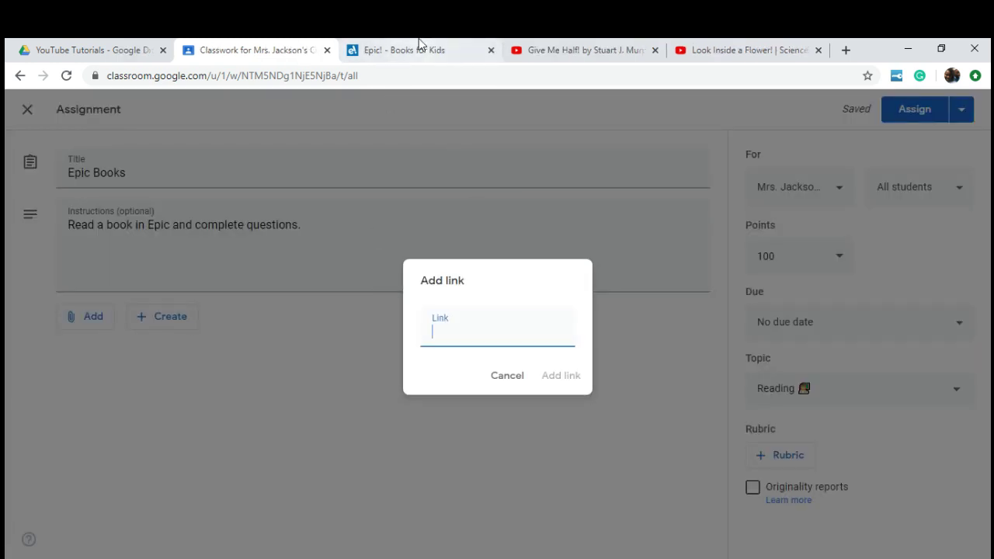
{"action": "left_click", "coordinate": [415, 48]}
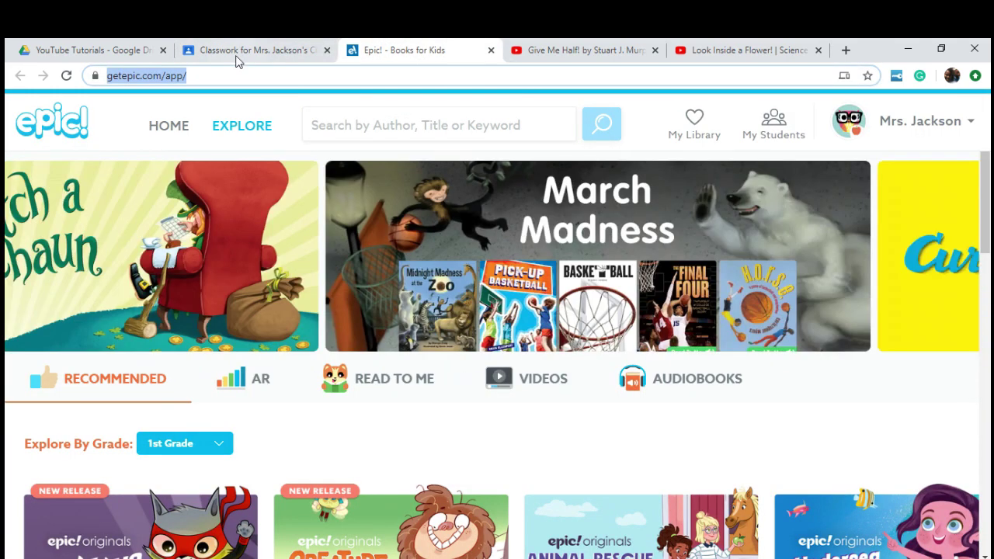
{"action": "left_click", "coordinate": [238, 58]}
{"action": "type", "text": "https://www.getepic.com/app/"}
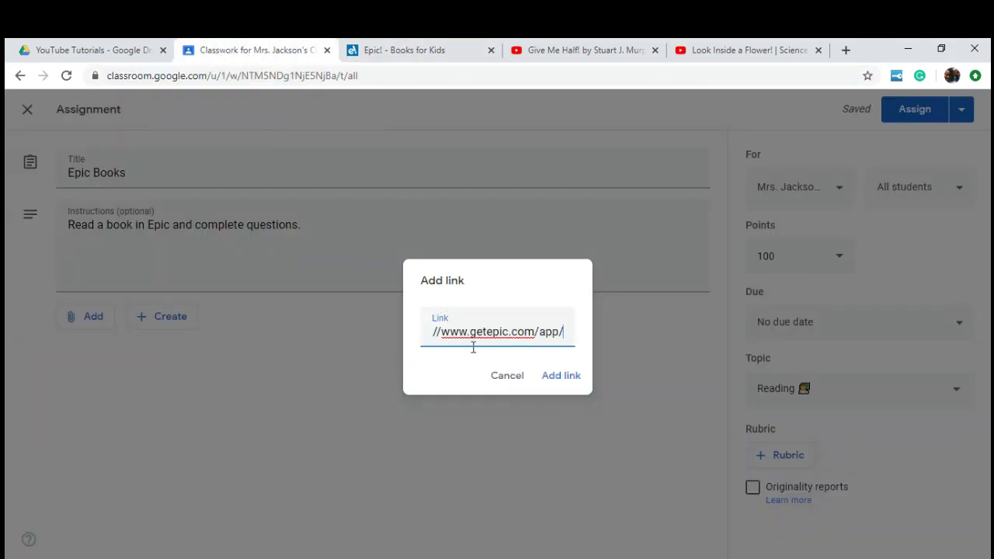
{"action": "left_click", "coordinate": [567, 378]}
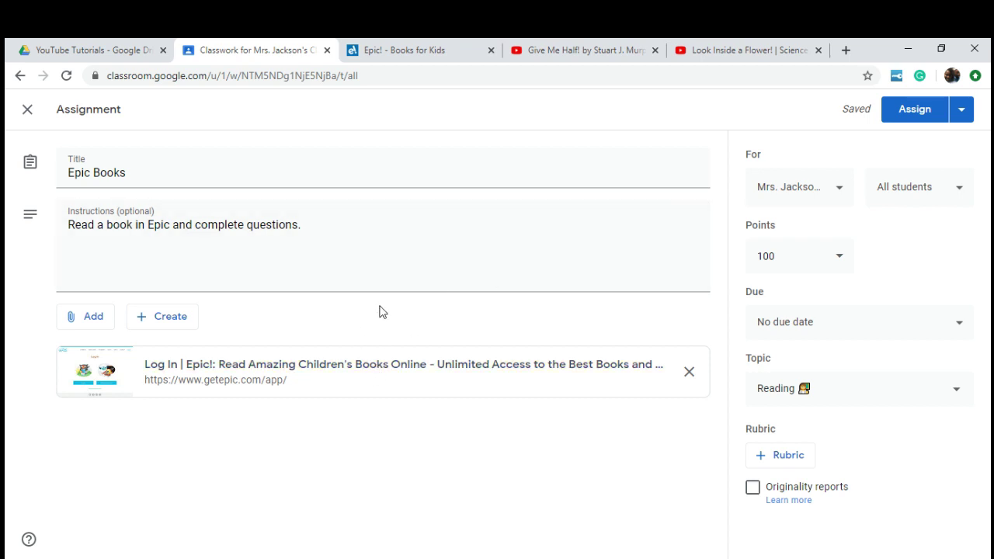
Step: Attach 'Reading Comprehension questions' slides from My Drive, set to make a copy for each student
{"action": "left_click", "coordinate": [91, 326]}
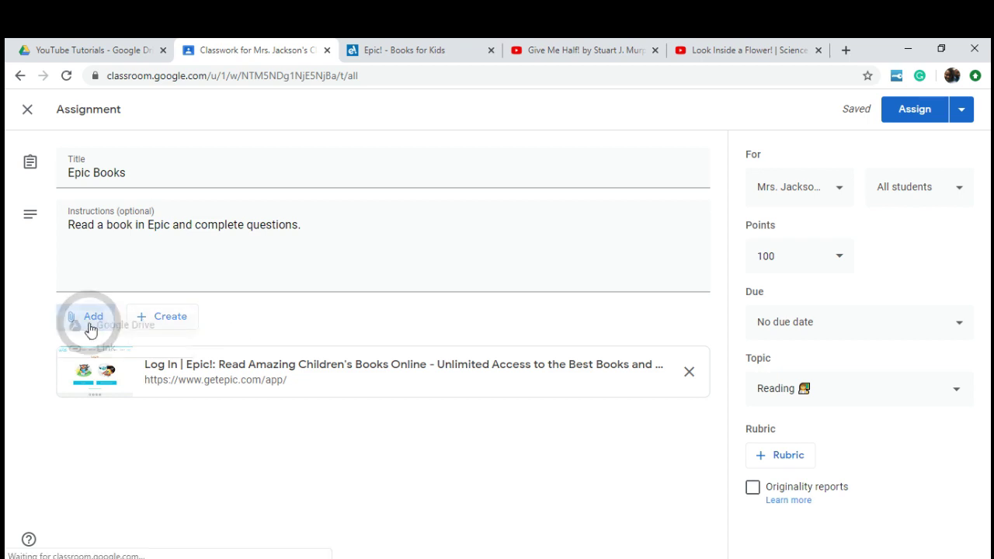
{"action": "left_click", "coordinate": [109, 352]}
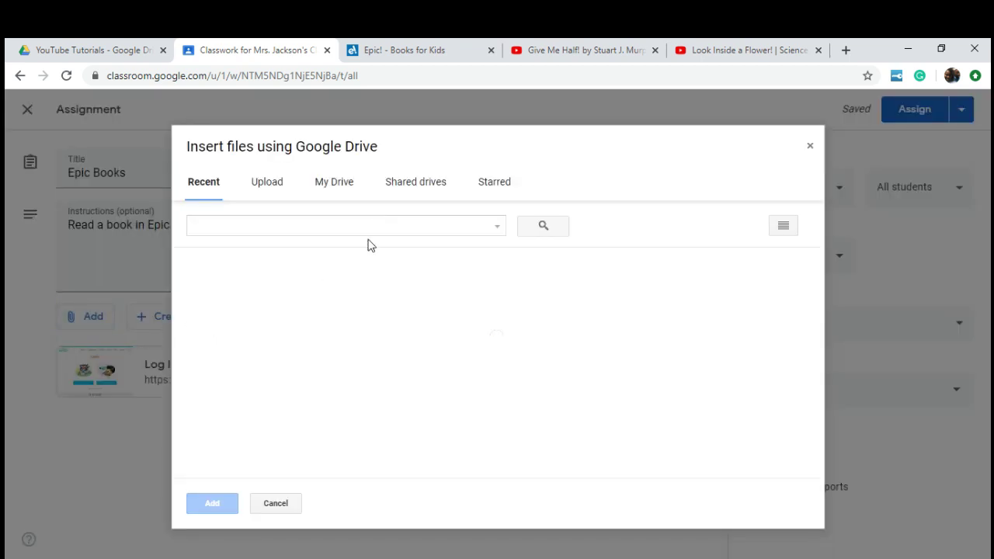
{"action": "left_click", "coordinate": [342, 188]}
{"action": "left_click", "coordinate": [573, 383]}
{"action": "left_click", "coordinate": [212, 503]}
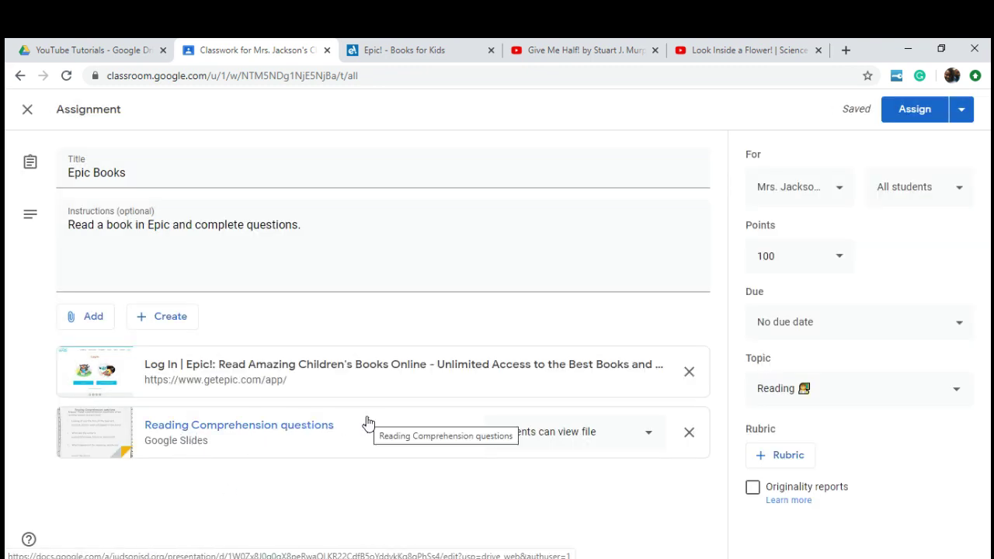
{"action": "left_click", "coordinate": [570, 437]}
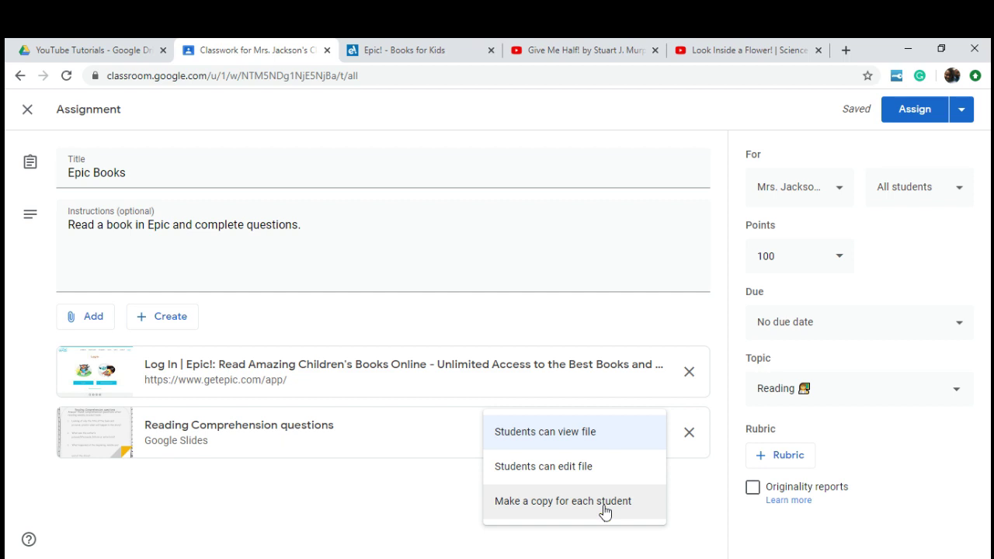
{"action": "left_click", "coordinate": [605, 505]}
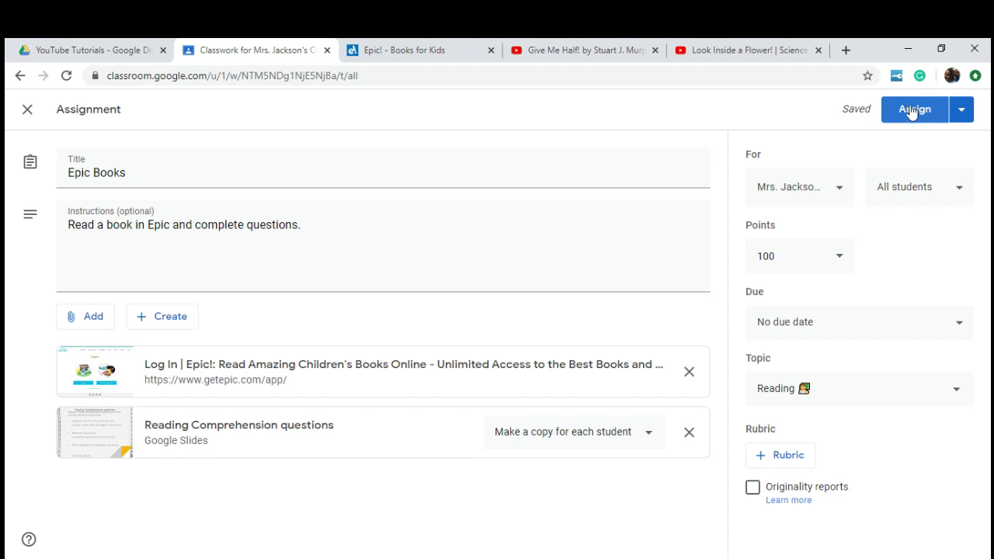
Step: Assign the Epic Books assignment to all students
{"action": "left_click", "coordinate": [960, 112]}
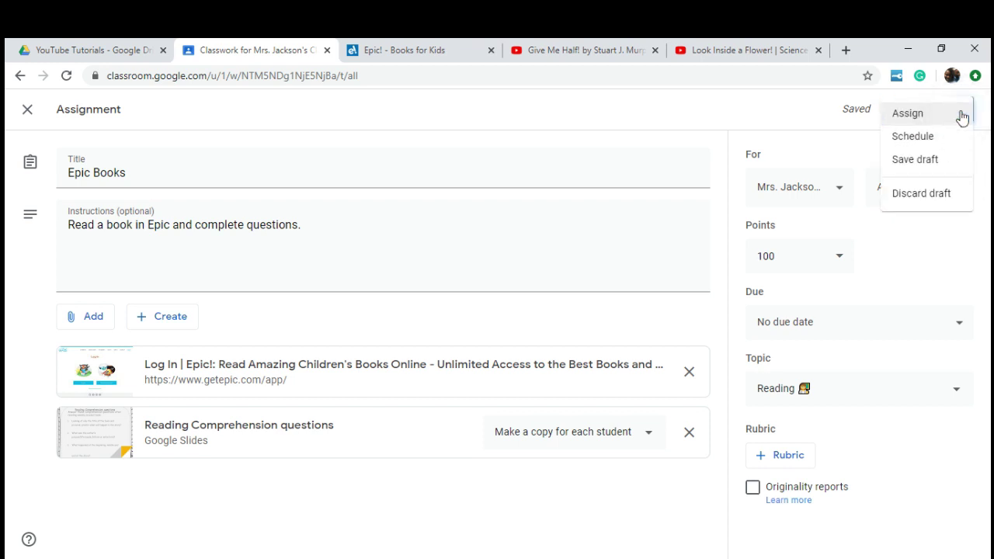
{"action": "left_click", "coordinate": [844, 126]}
{"action": "left_click", "coordinate": [924, 112]}
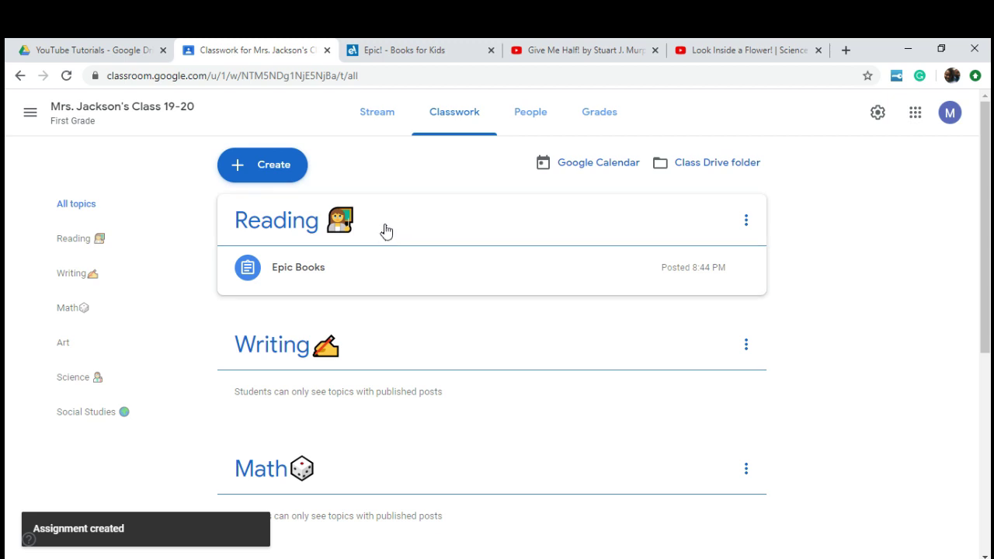
Step: Expand the posted Epic Books card to review its two attachments and submission counts
{"action": "left_click", "coordinate": [406, 249]}
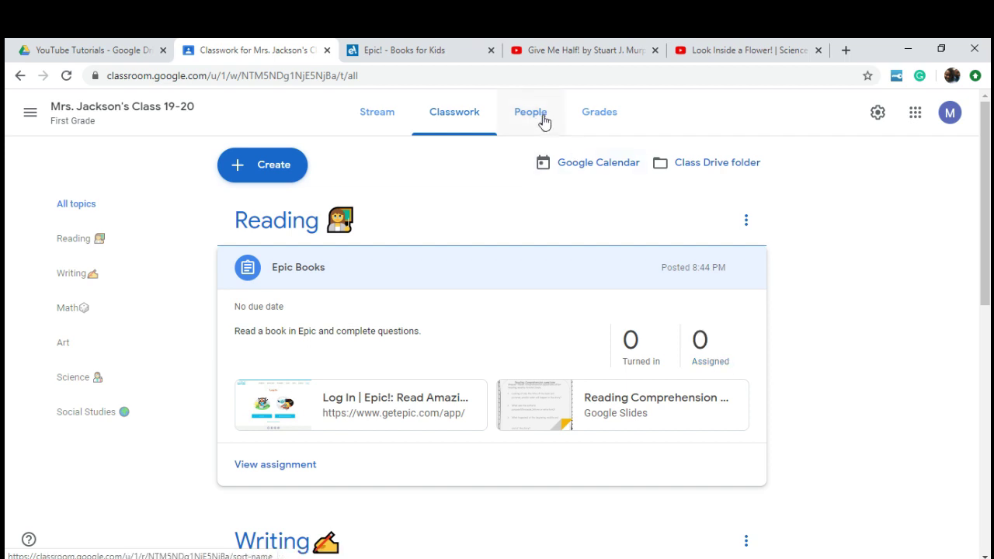
{"action": "left_click", "coordinate": [870, 364]}
{"action": "scroll", "coordinate": [855, 370], "scroll_direction": "down", "scroll_amount": 2}
{"action": "scroll", "coordinate": [854, 370], "scroll_direction": "up", "scroll_amount": 2}
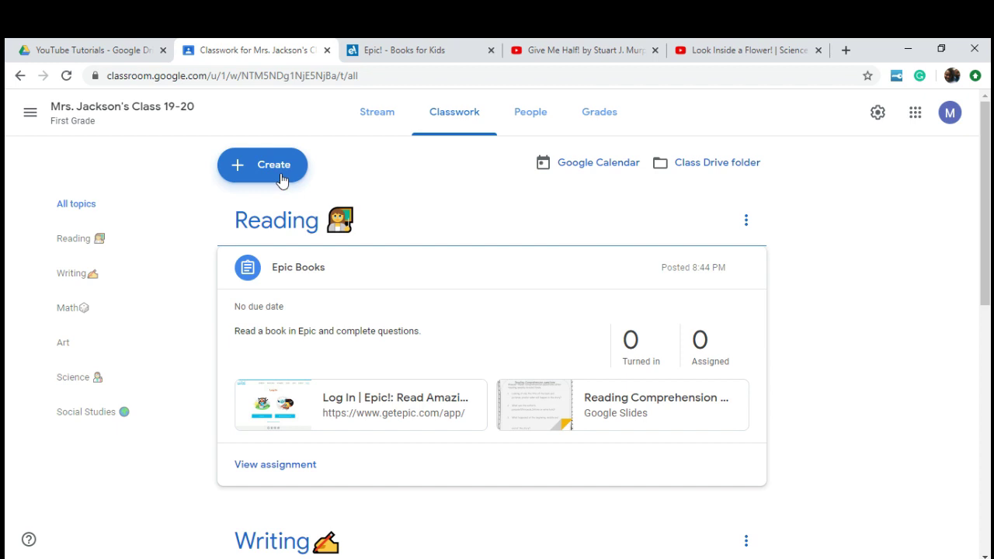
{"action": "left_click", "coordinate": [282, 176]}
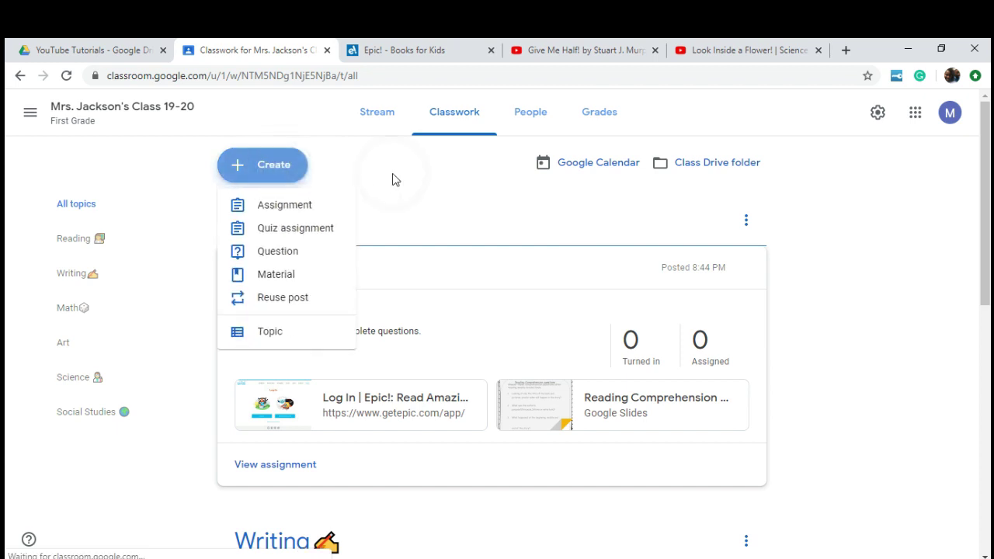
Step: Create a 'Fractions' assignment with instructions 'Watch the video and complete activity.'
{"action": "left_click", "coordinate": [307, 208]}
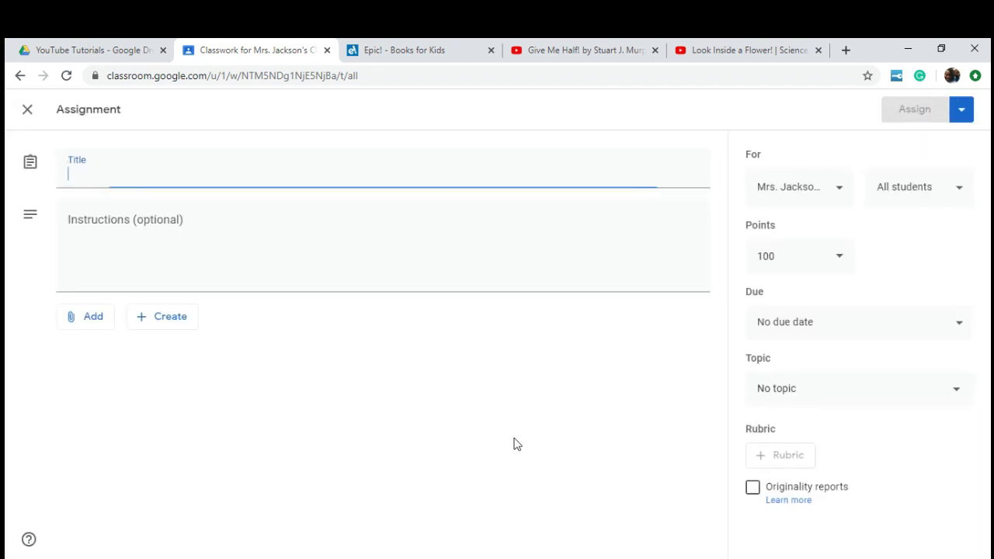
{"action": "type", "text": "Fractions"}
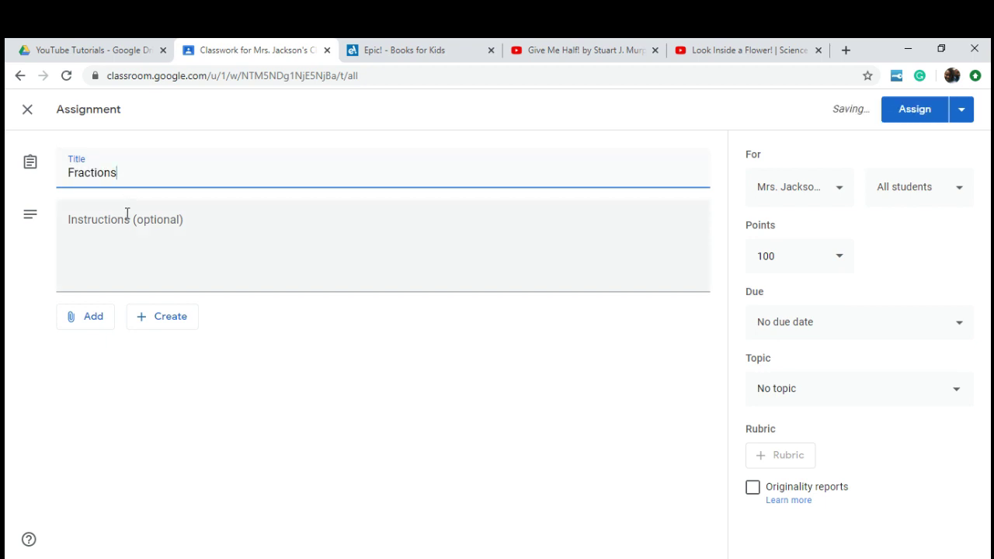
{"action": "left_click", "coordinate": [118, 220]}
{"action": "type", "text": "Watch the video and complete activity."}
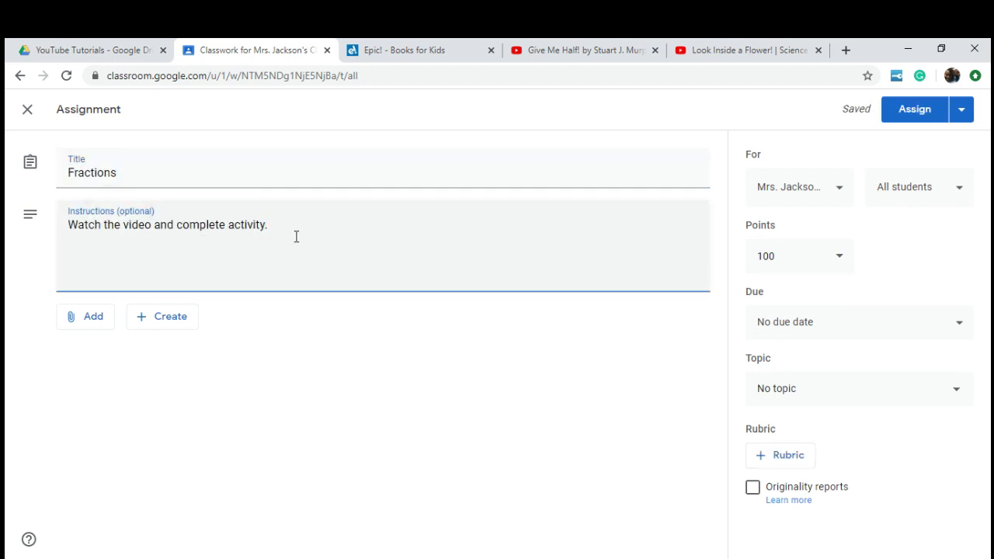
Step: Begin adding a link and switch to the Give Me Half! YouTube video for its address
{"action": "left_click", "coordinate": [113, 326]}
{"action": "left_click", "coordinate": [126, 369]}
{"action": "left_click", "coordinate": [552, 49]}
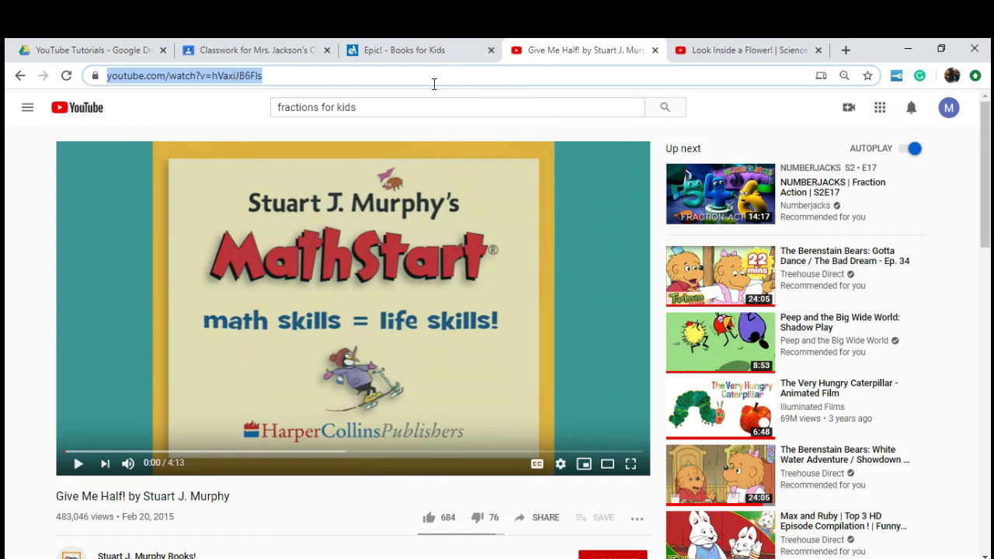
Step: Paste the Give Me Half! video URL into the Fractions assignment and add it as a link
{"action": "left_click", "coordinate": [272, 52]}
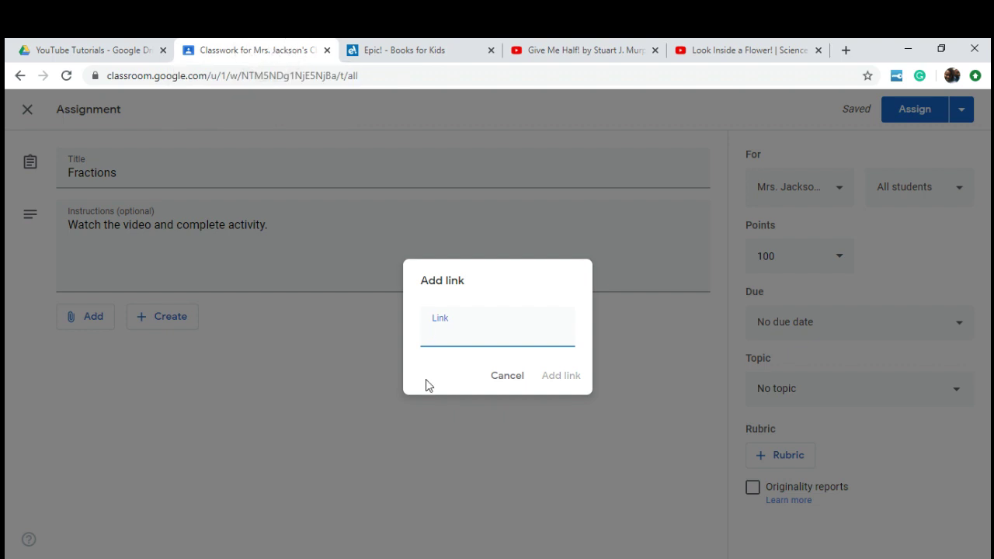
{"action": "key", "text": "ctrl+v"}
{"action": "left_click", "coordinate": [569, 374]}
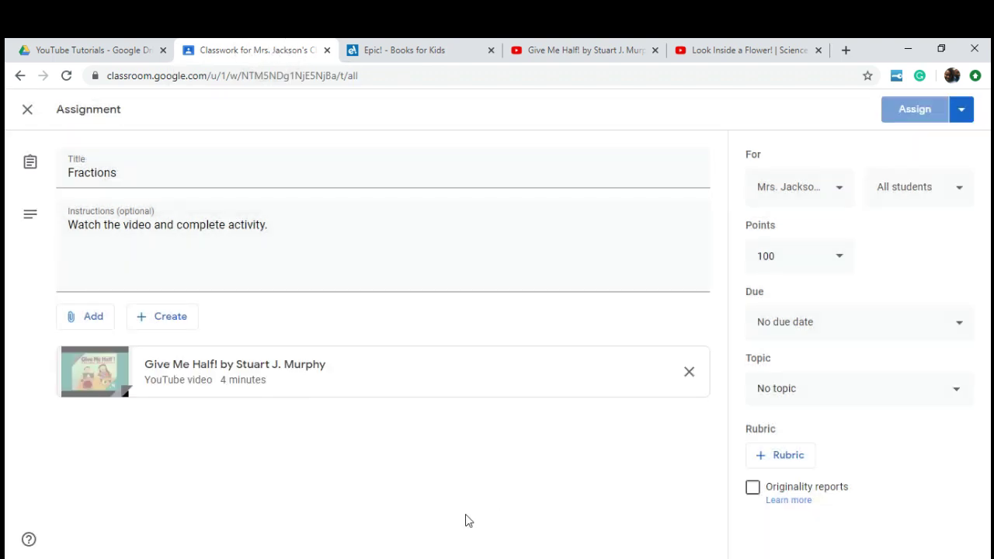
Step: Attach 2.PNG from Google Drive, set to make a copy for each student
{"action": "left_click", "coordinate": [93, 317]}
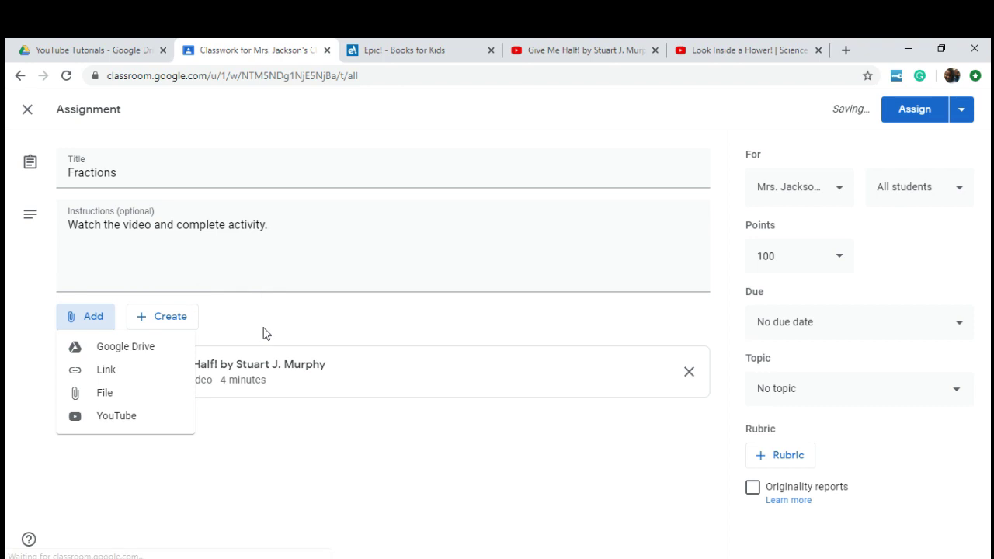
{"action": "left_click", "coordinate": [147, 349]}
{"action": "left_click", "coordinate": [333, 182]}
{"action": "left_click", "coordinate": [256, 372]}
{"action": "left_click", "coordinate": [212, 503]}
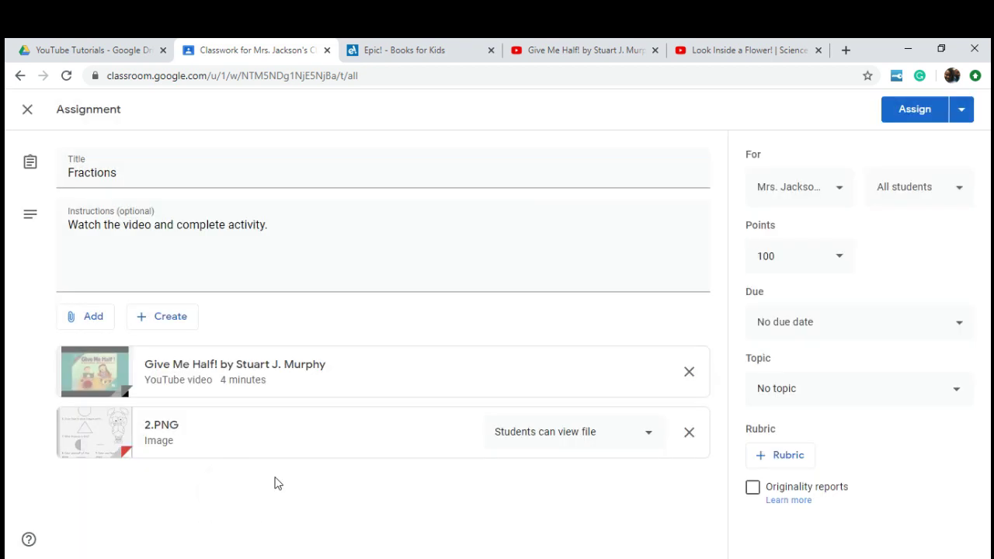
{"action": "left_click", "coordinate": [578, 435]}
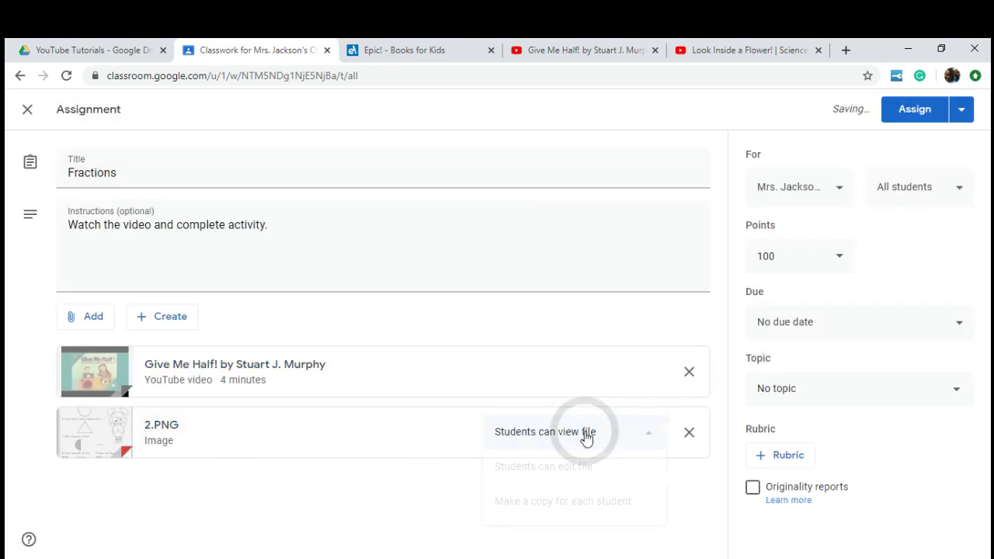
{"action": "left_click", "coordinate": [607, 503]}
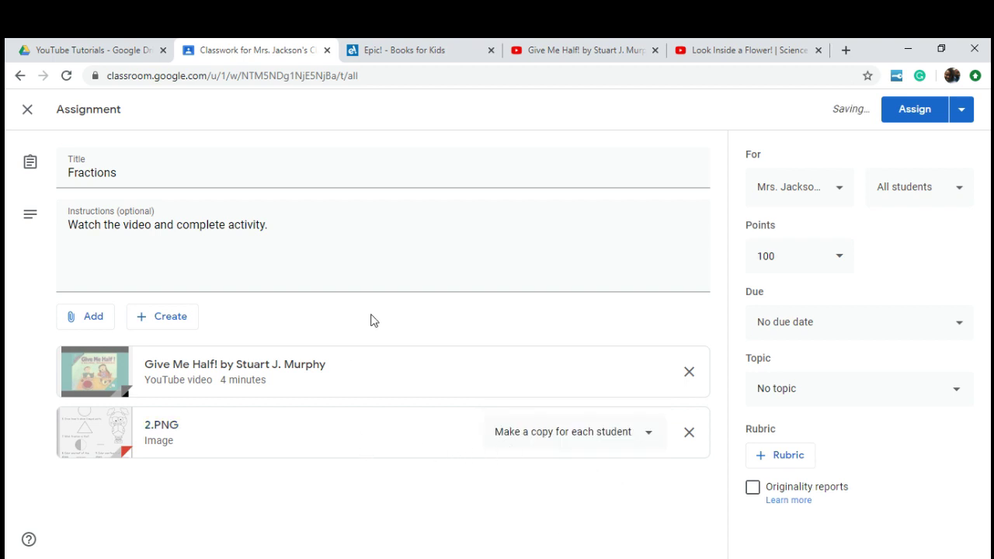
{"action": "left_click", "coordinate": [87, 326]}
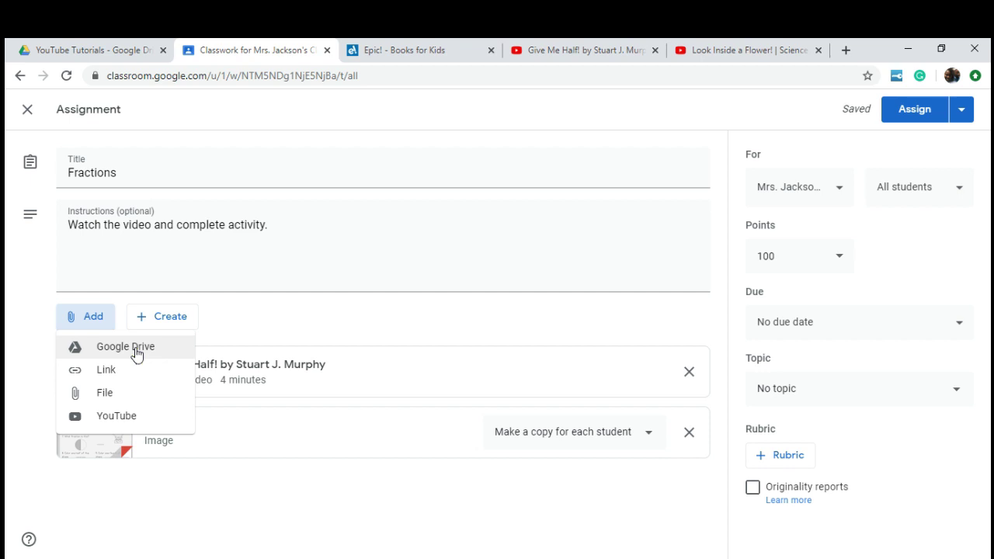
Step: Choose Math as the Fractions assignment's topic and assign it
{"action": "left_click", "coordinate": [165, 322]}
{"action": "left_click", "coordinate": [170, 324]}
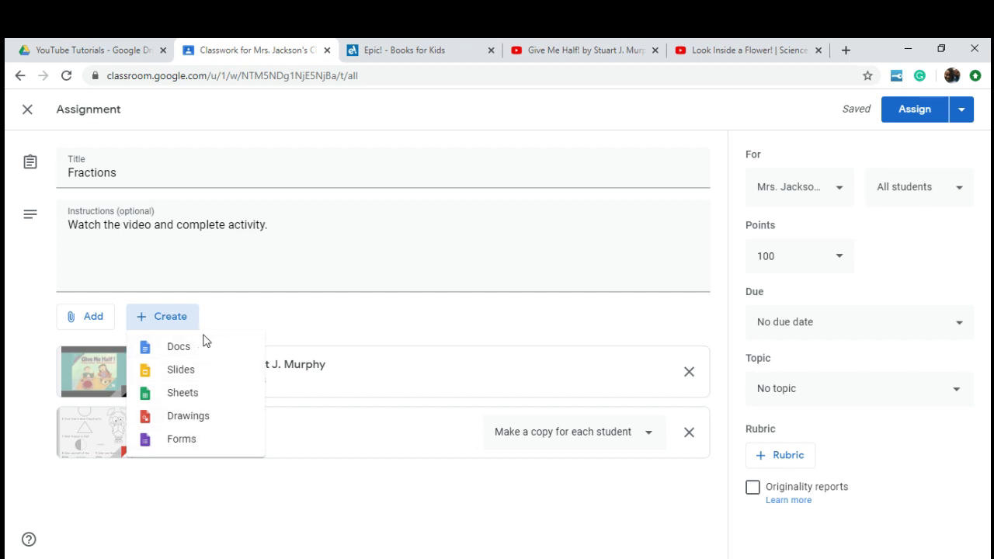
{"action": "left_click", "coordinate": [347, 315]}
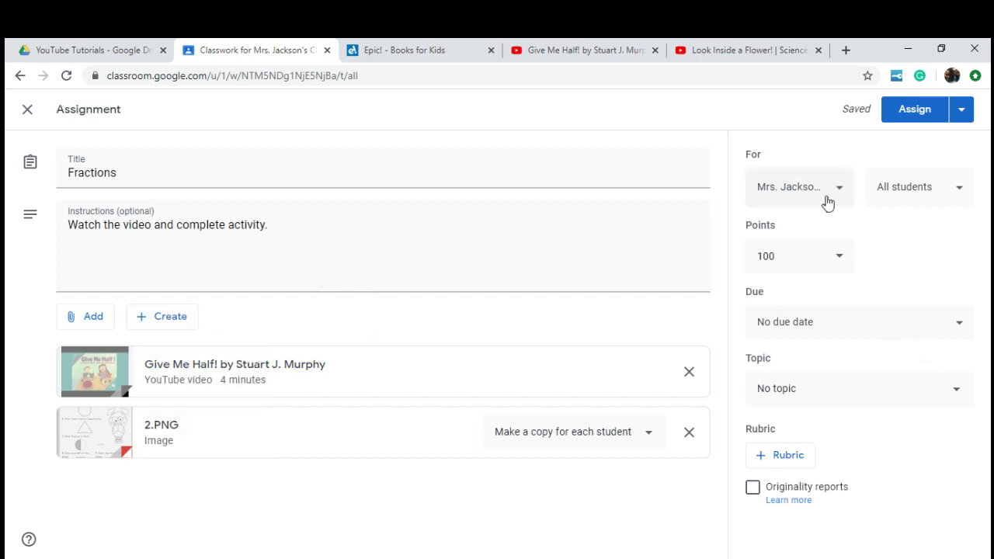
{"action": "left_click", "coordinate": [814, 384]}
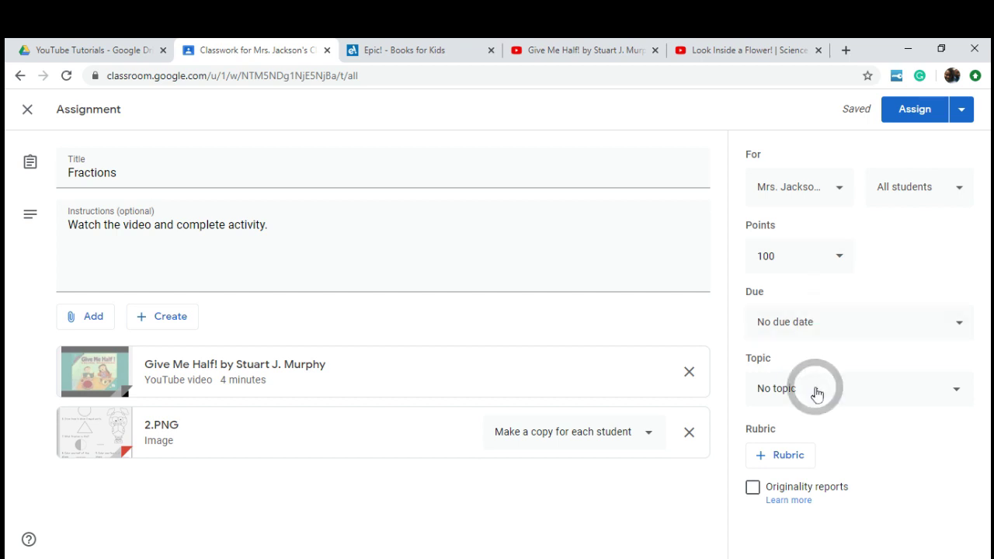
{"action": "left_click", "coordinate": [815, 393]}
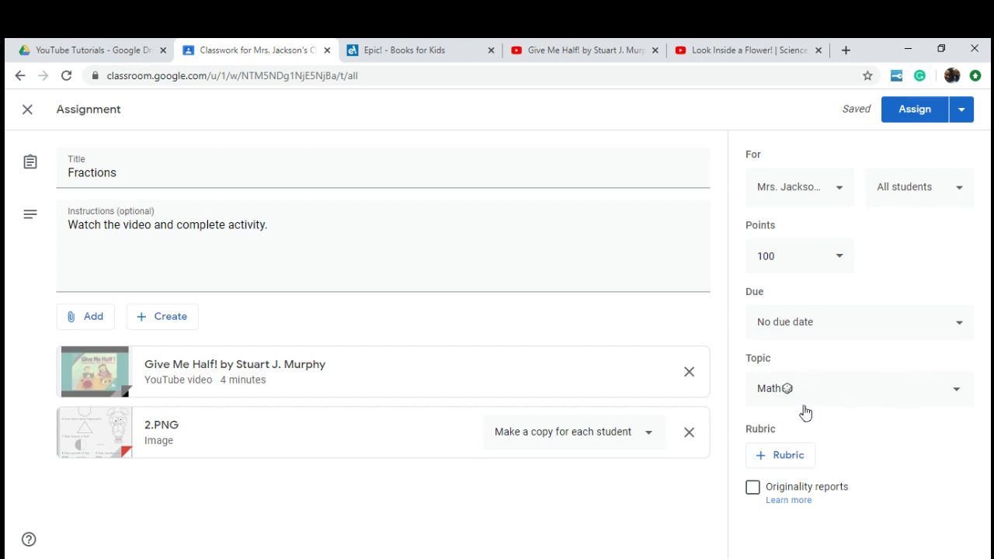
{"action": "left_click", "coordinate": [913, 114]}
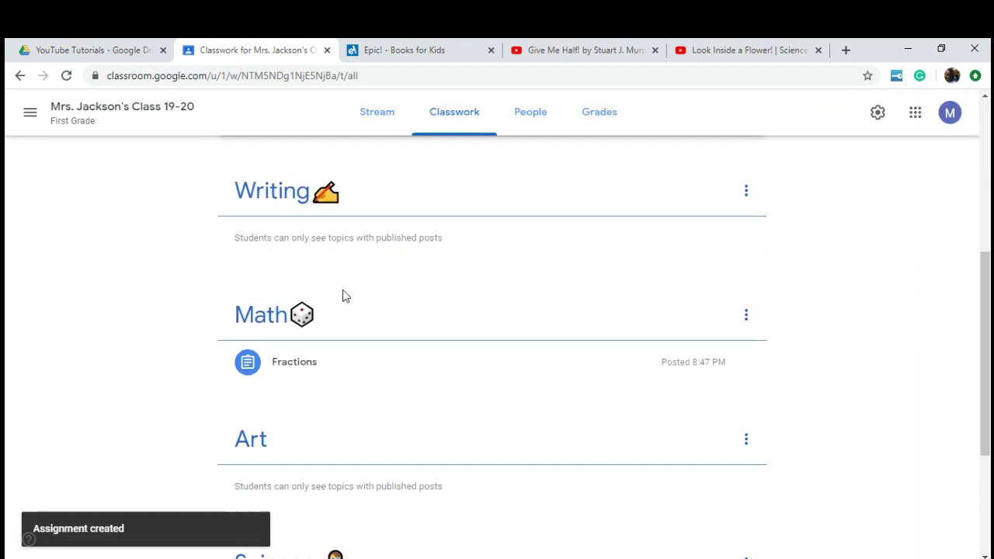
{"action": "left_click", "coordinate": [404, 357]}
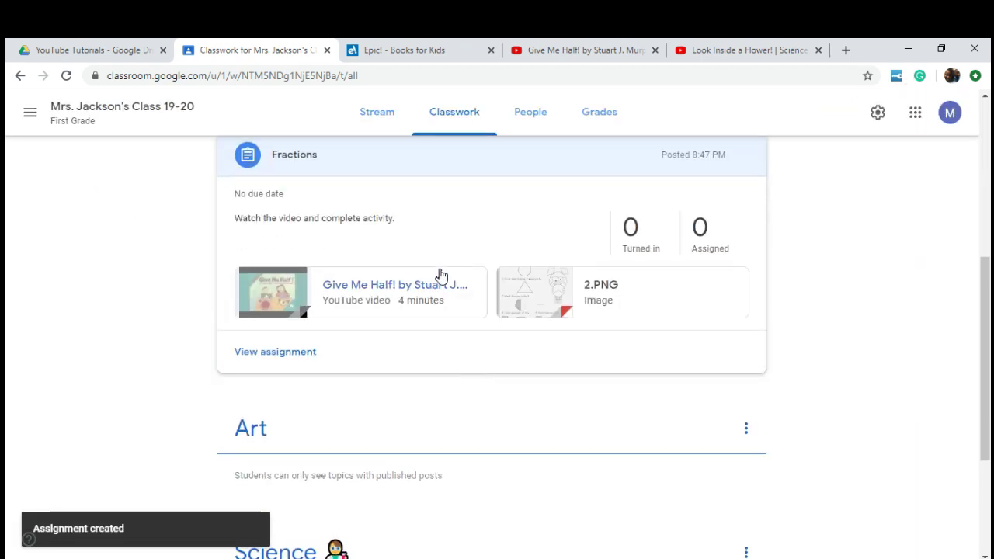
{"action": "scroll", "coordinate": [427, 267], "scroll_direction": "up", "scroll_amount": 4}
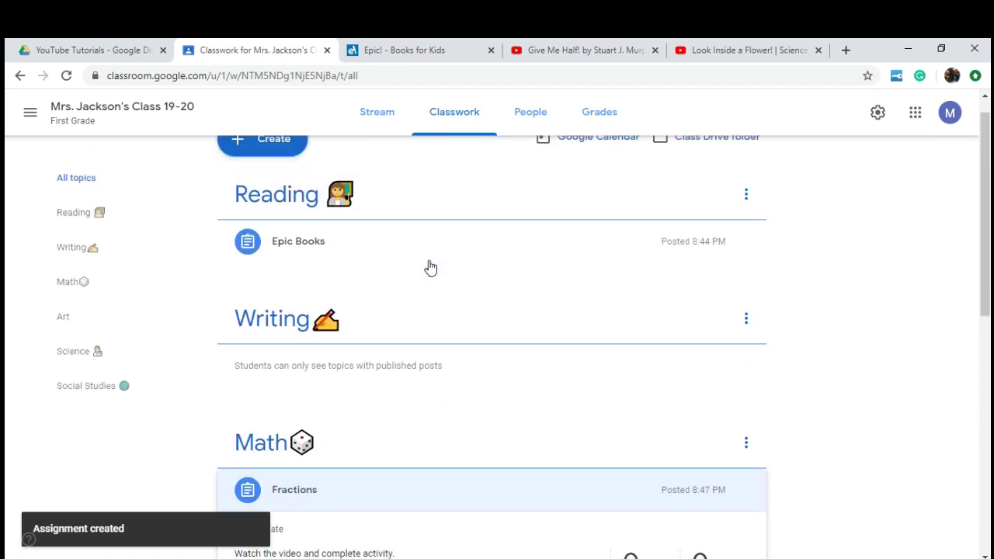
{"action": "scroll", "coordinate": [431, 268], "scroll_direction": "up", "scroll_amount": 1}
{"action": "left_click", "coordinate": [428, 277]}
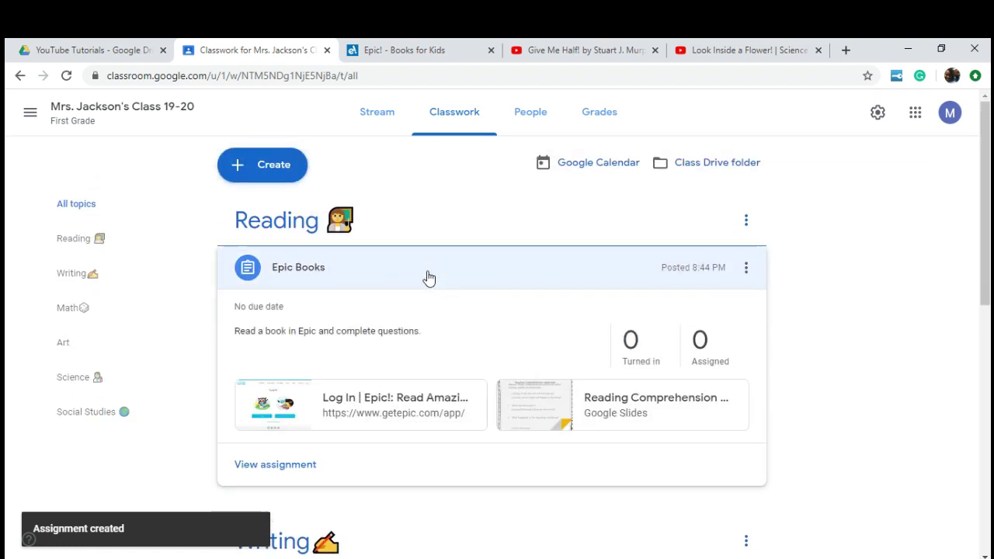
{"action": "scroll", "coordinate": [428, 277], "scroll_direction": "down", "scroll_amount": 8}
{"action": "left_click", "coordinate": [623, 437]}
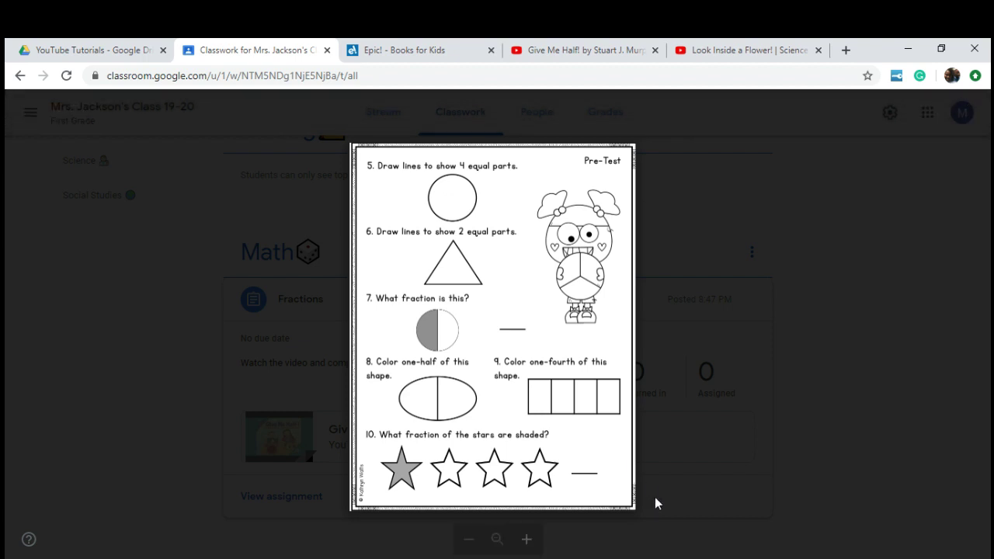
{"action": "left_click", "coordinate": [689, 459]}
{"action": "scroll", "coordinate": [686, 464], "scroll_direction": "up", "scroll_amount": 2}
{"action": "scroll", "coordinate": [686, 463], "scroll_direction": "up", "scroll_amount": 3}
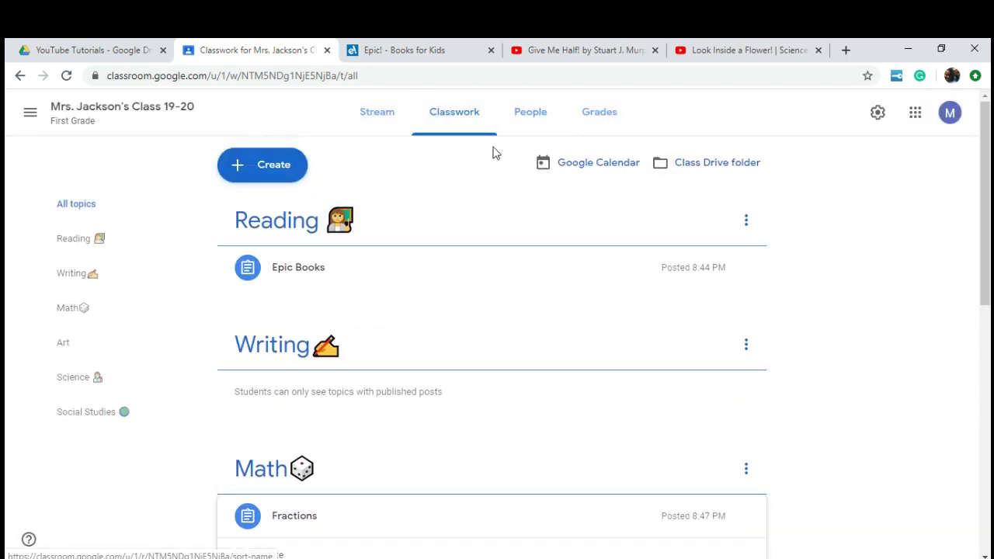
Step: From the People page, invite the suggested student to the class
{"action": "left_click", "coordinate": [533, 116]}
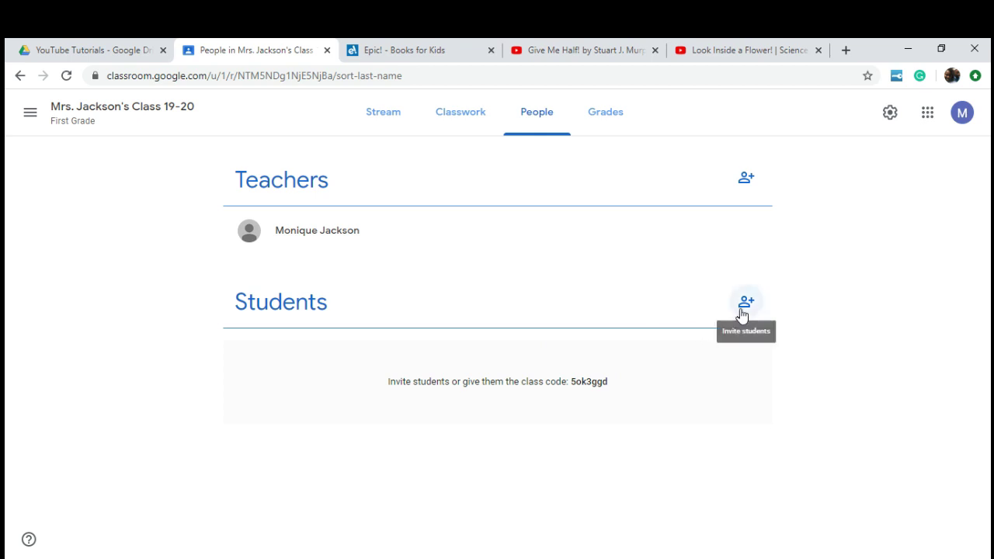
{"action": "left_click", "coordinate": [744, 307]}
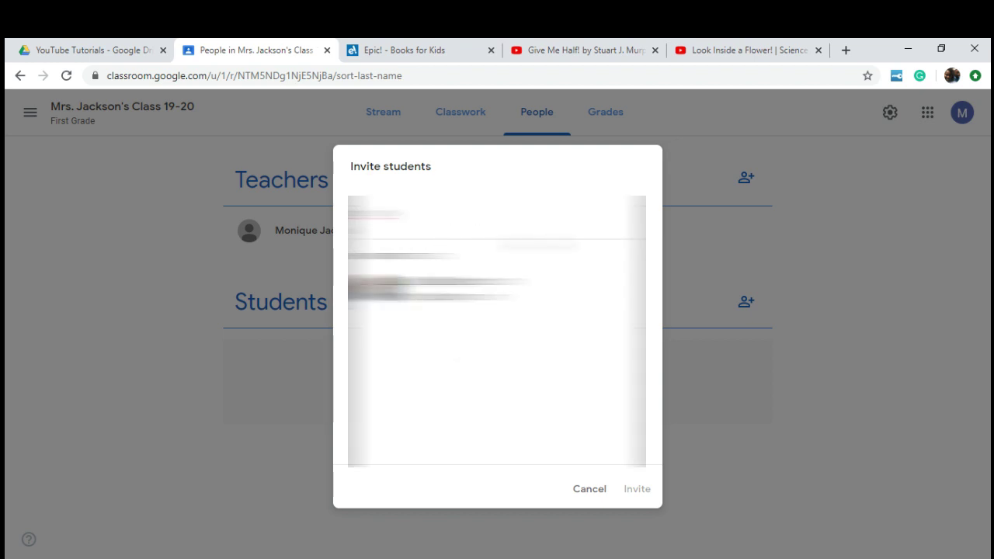
{"action": "key", "text": "Return"}
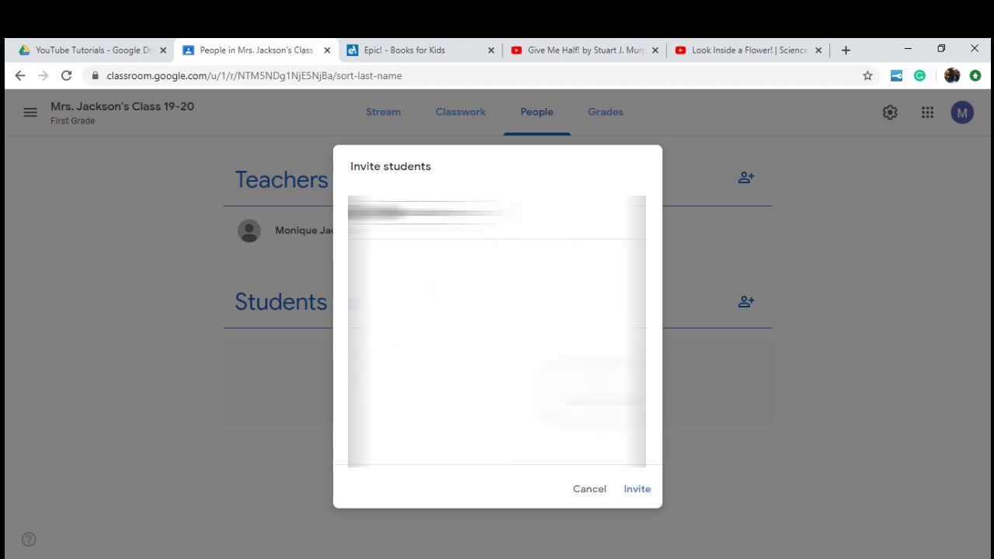
{"action": "left_click", "coordinate": [639, 495]}
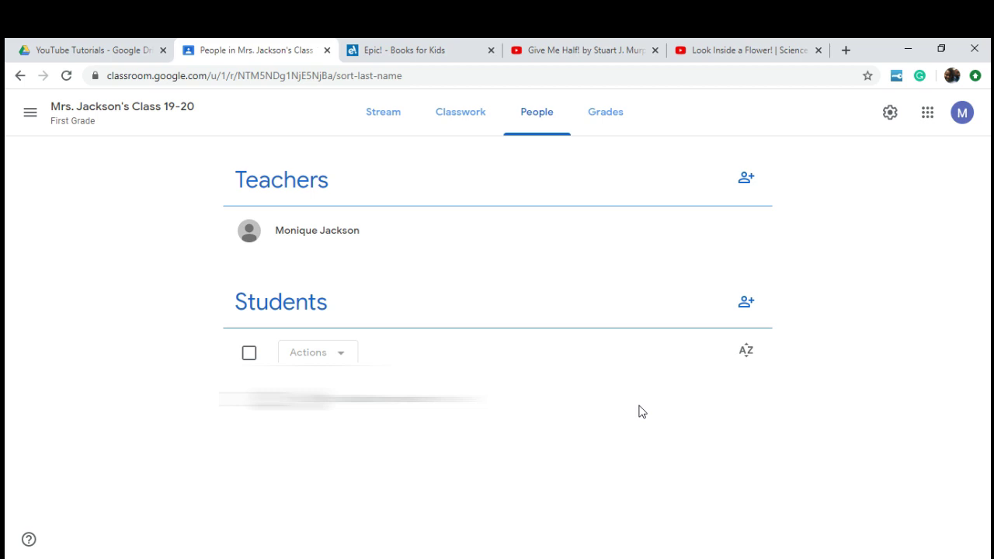
Step: View the empty Grades page, then open and close the Create menu on Classwork
{"action": "left_click", "coordinate": [599, 112]}
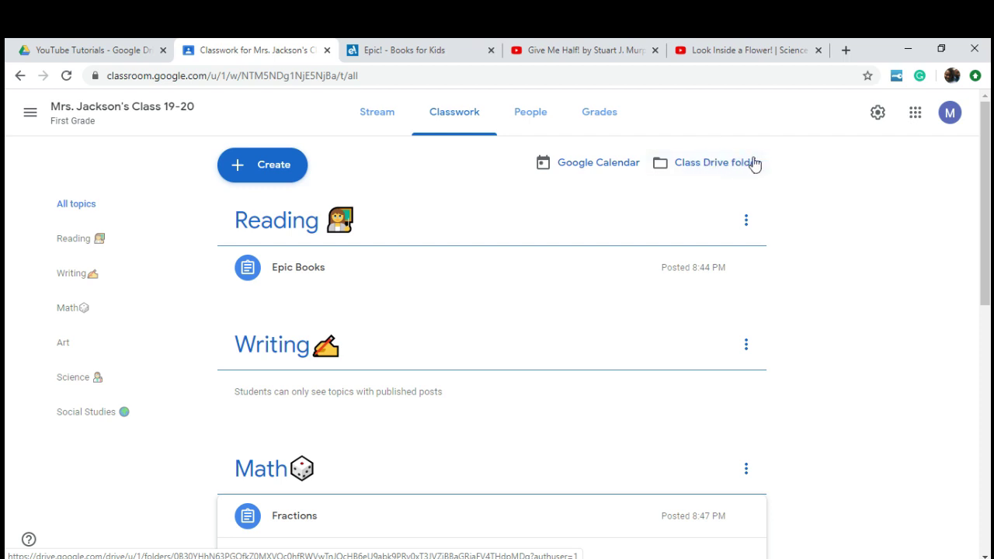
{"action": "left_click", "coordinate": [292, 168]}
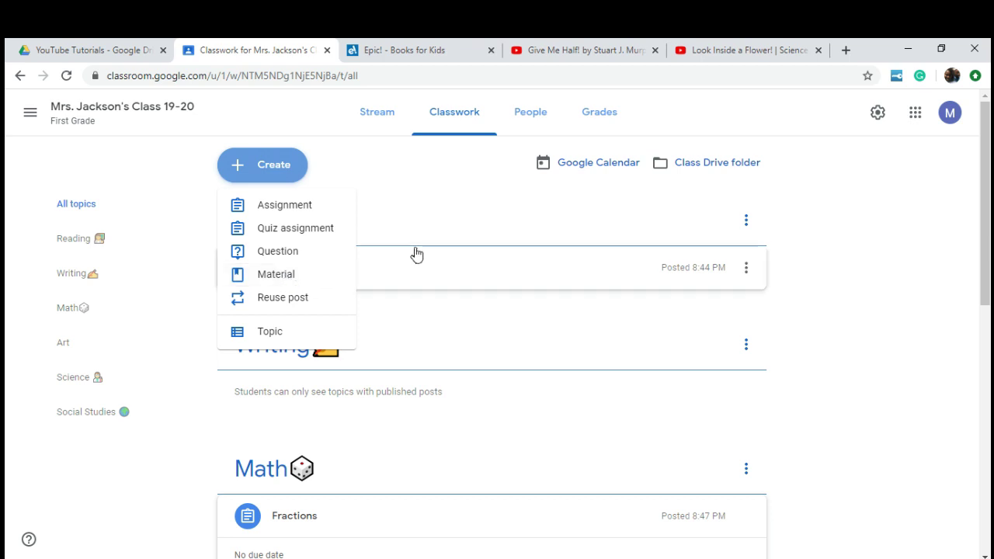
{"action": "left_click", "coordinate": [487, 177]}
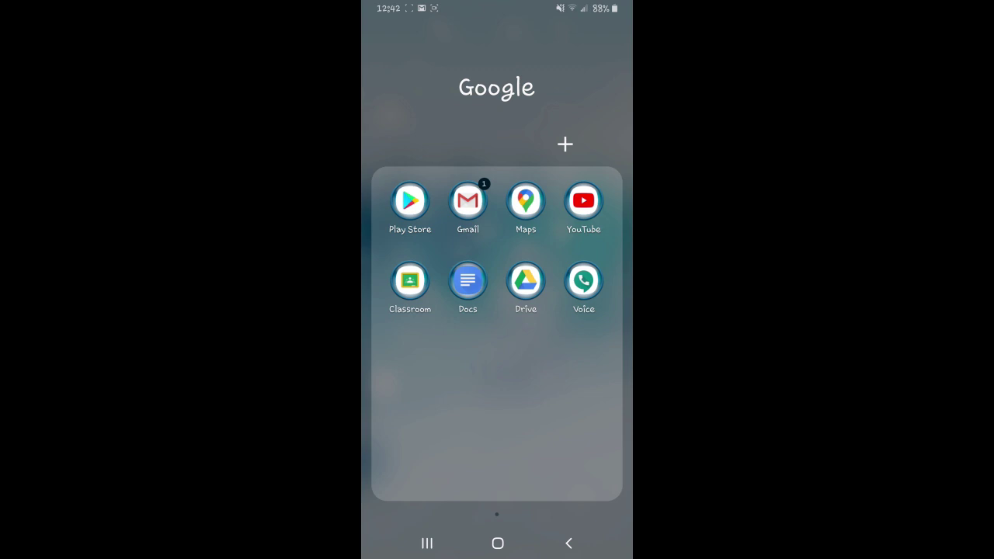
Step: In the phone's Classroom app, join the class using the pasted class code
{"action": "left_click", "coordinate": [410, 280]}
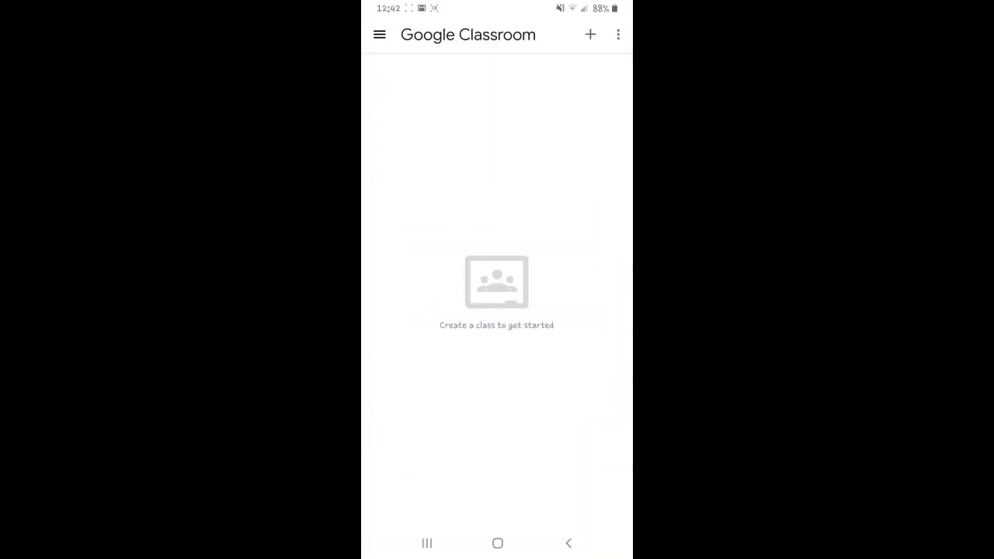
{"action": "left_click", "coordinate": [590, 34]}
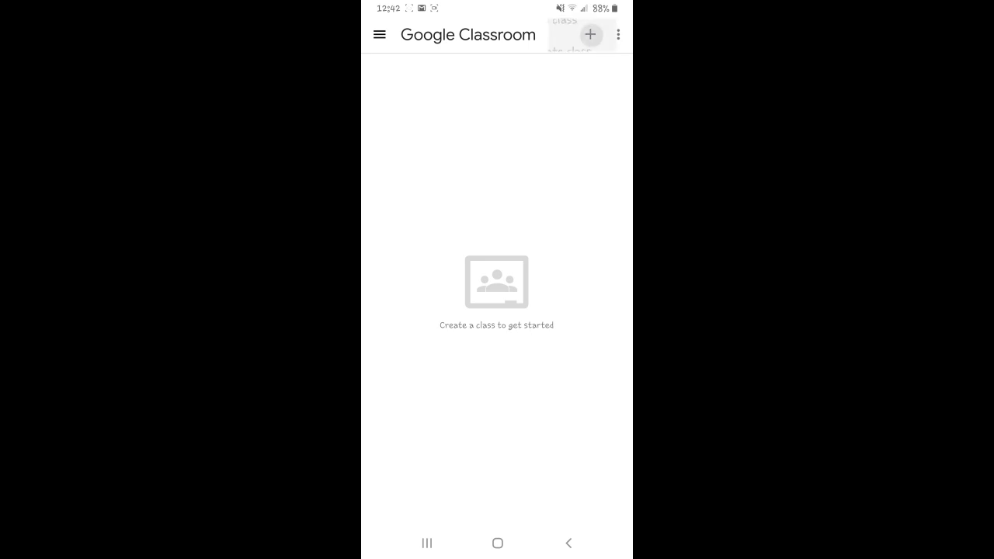
{"action": "left_click", "coordinate": [538, 35]}
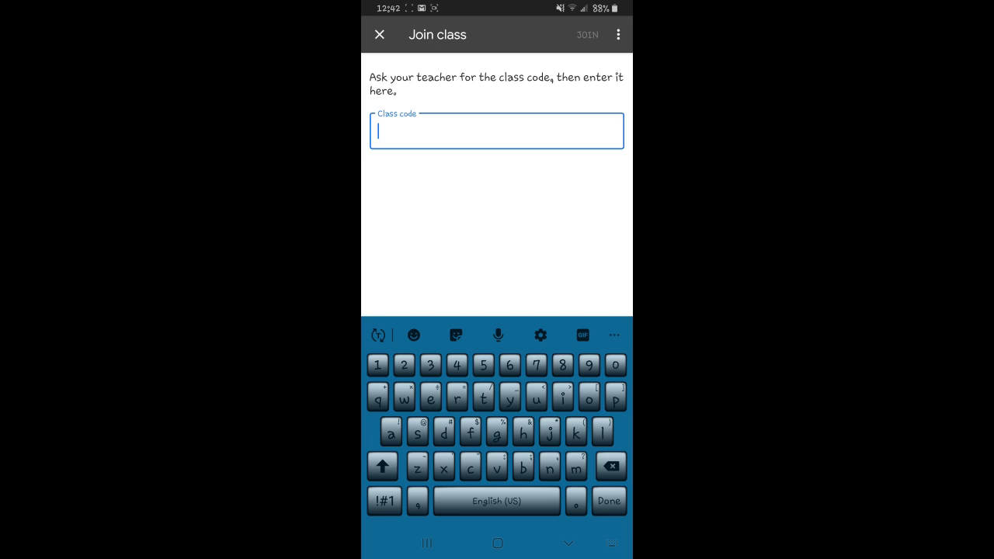
{"action": "key", "text": "Return"}
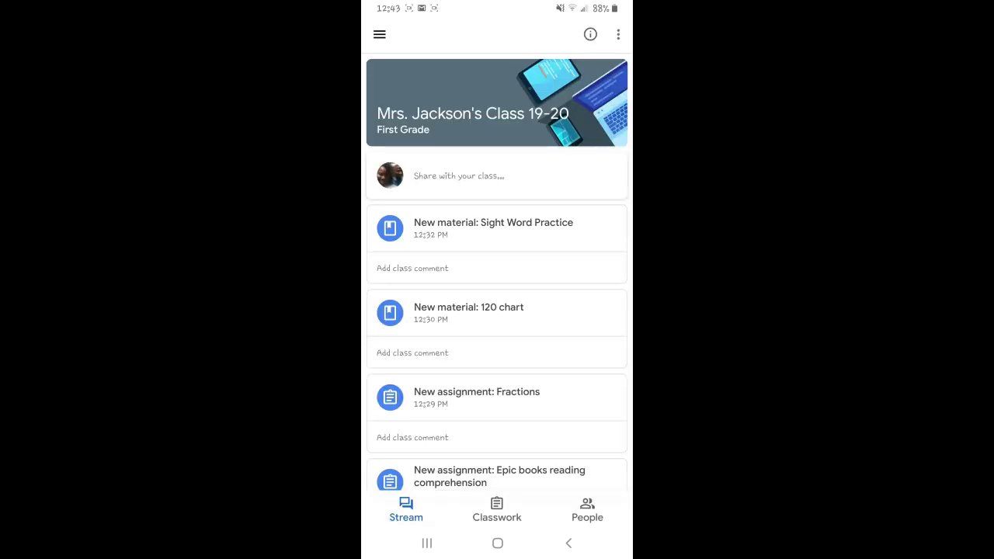
Step: Open the Fractions assignment and play its Give Me Half! video
{"action": "scroll", "coordinate": [497, 311], "scroll_direction": "down", "scroll_amount": 3}
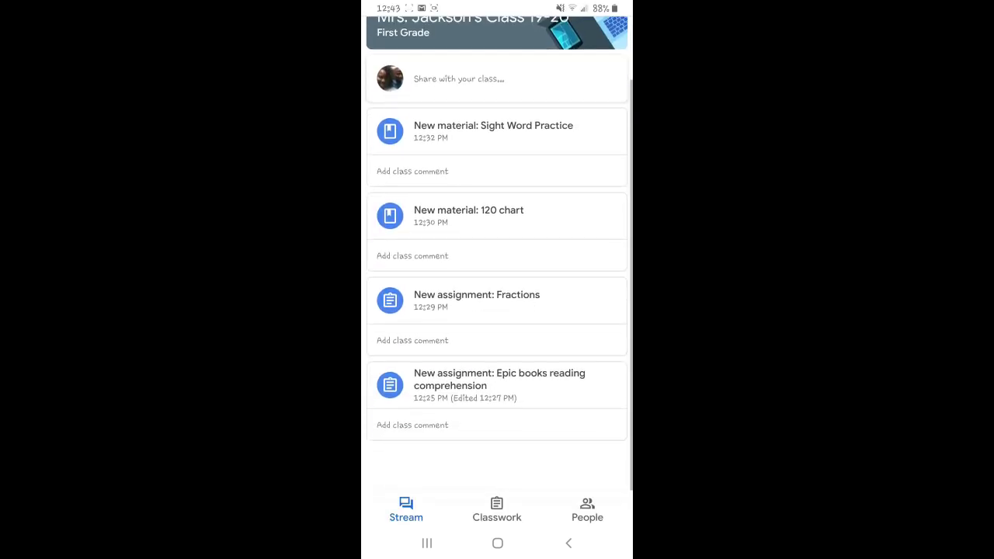
{"action": "scroll", "coordinate": [497, 311], "scroll_direction": "up", "scroll_amount": 4}
{"action": "scroll", "coordinate": [497, 311], "scroll_direction": "down", "scroll_amount": 3}
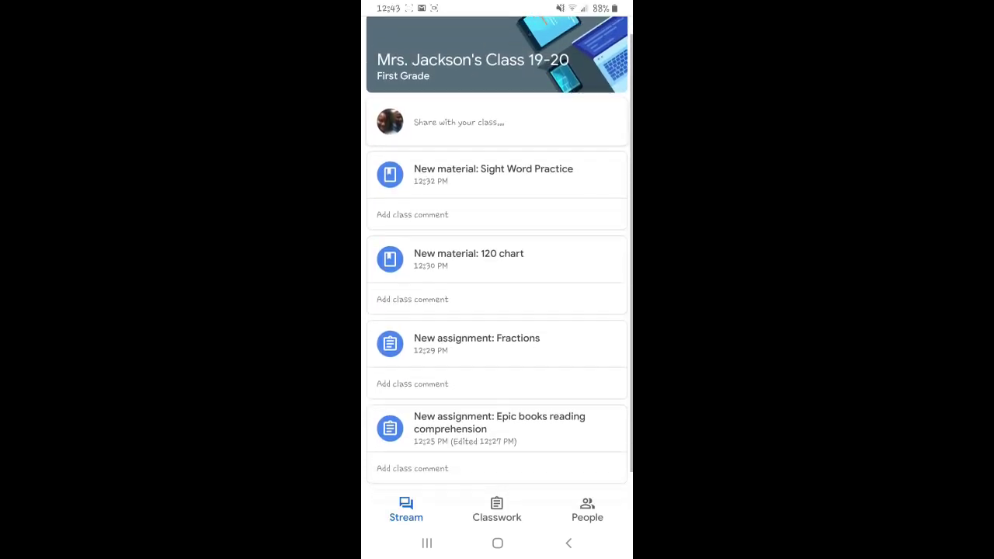
{"action": "scroll", "coordinate": [497, 310], "scroll_direction": "up", "scroll_amount": 2}
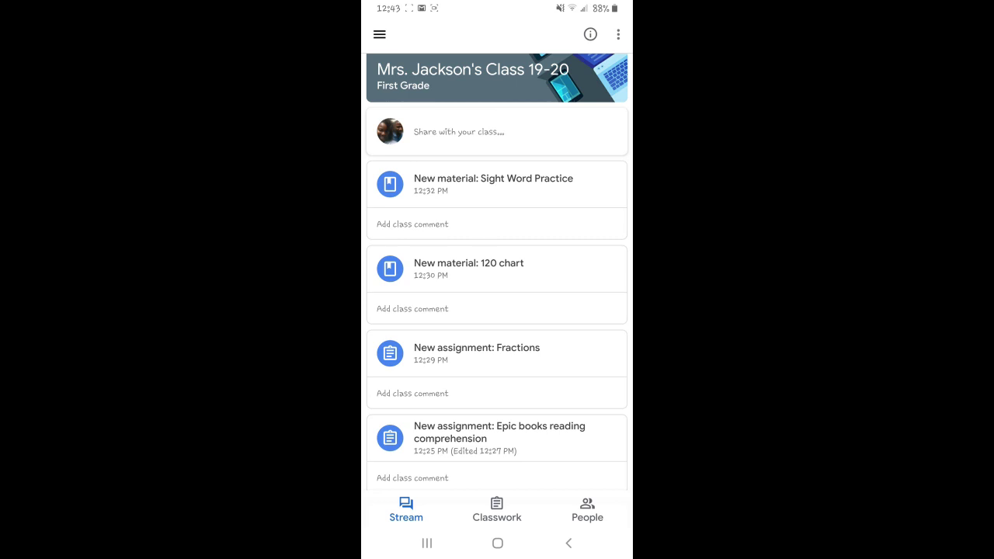
{"action": "scroll", "coordinate": [497, 310], "scroll_direction": "down", "scroll_amount": 2}
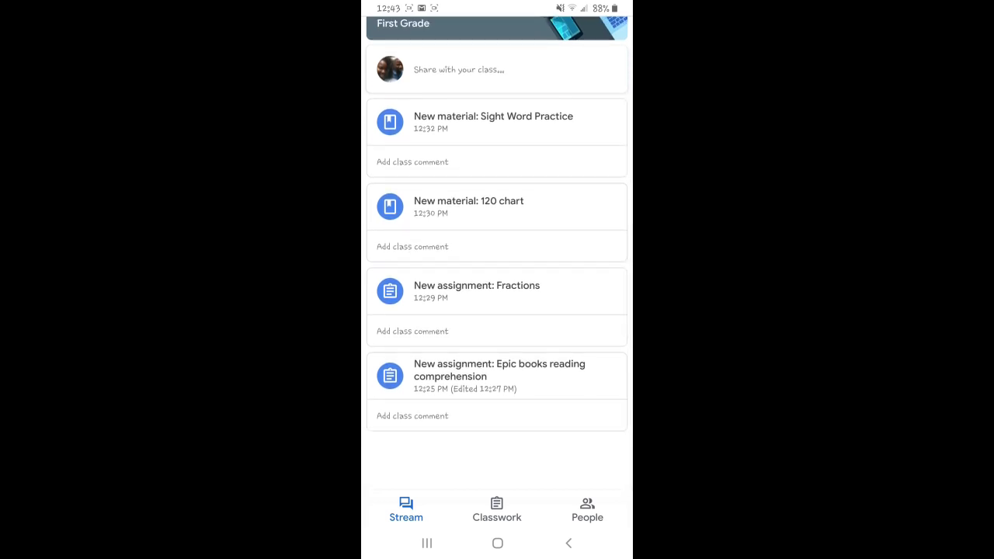
{"action": "left_click", "coordinate": [476, 286]}
{"action": "left_click", "coordinate": [477, 207]}
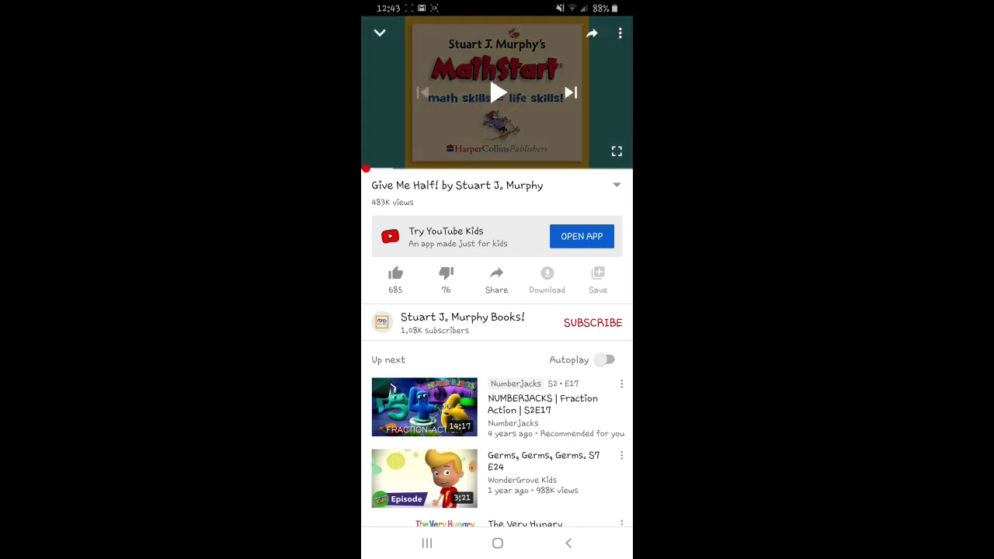
Step: Open the worksheet under Your work and draw lines splitting the question 5 circle and question 6 triangle
{"action": "key", "text": "Escape"}
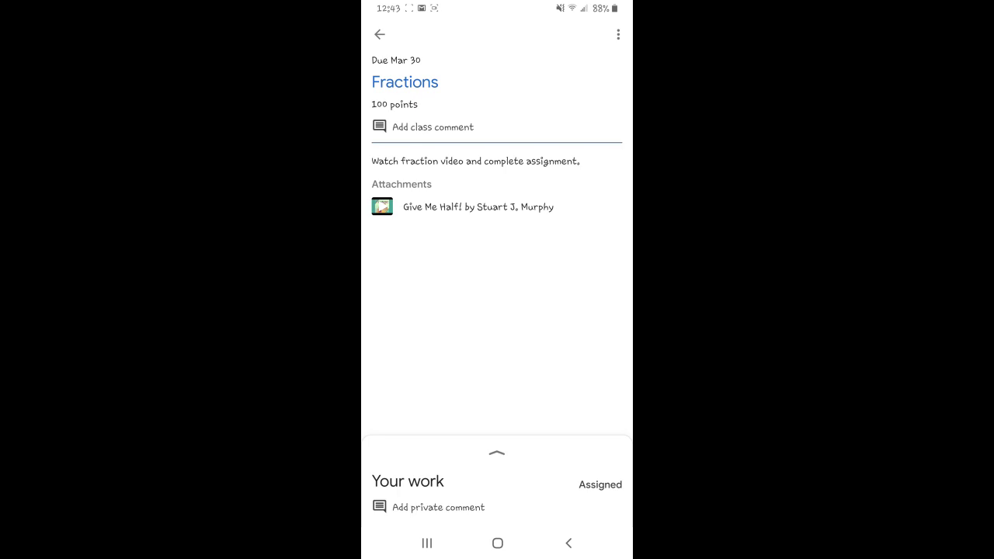
{"action": "left_click", "coordinate": [496, 466]}
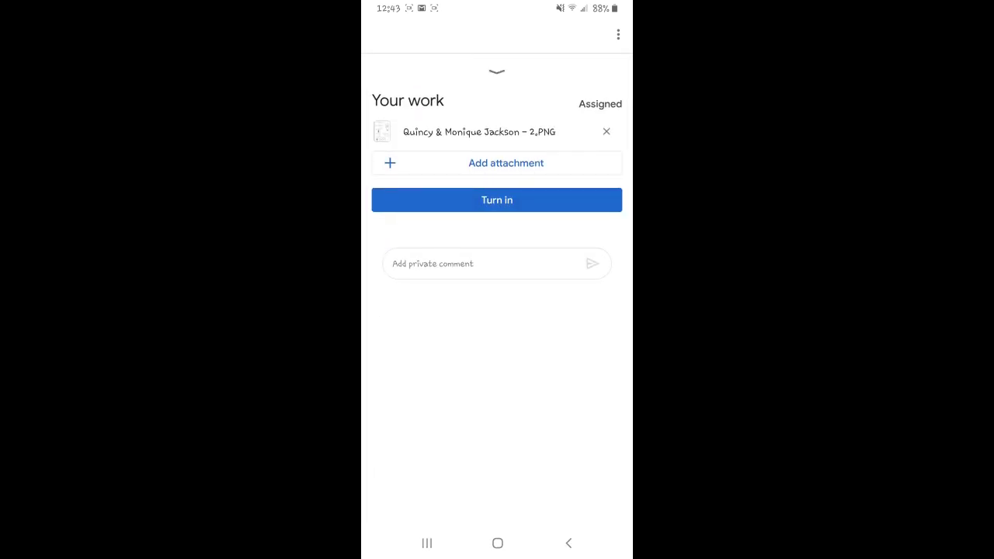
{"action": "left_click", "coordinate": [479, 132]}
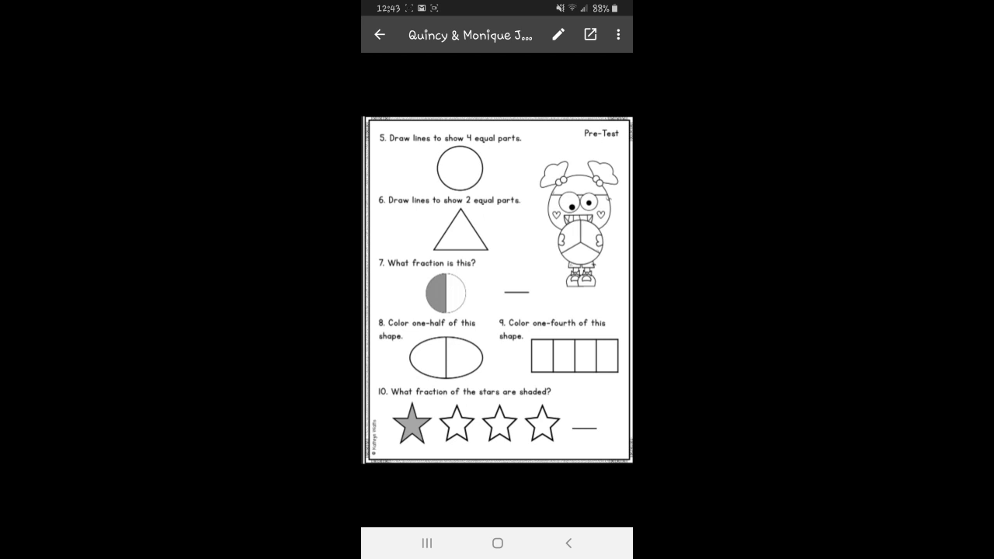
{"action": "left_click", "coordinate": [558, 34]}
{"action": "mouse_move", "coordinate": [459, 142]}
{"action": "left_mouse_down"}
{"action": "mouse_move", "coordinate": [462, 198]}
{"action": "mouse_move", "coordinate": [457, 170]}
{"action": "mouse_move", "coordinate": [497, 169]}
{"action": "left_mouse_up"}
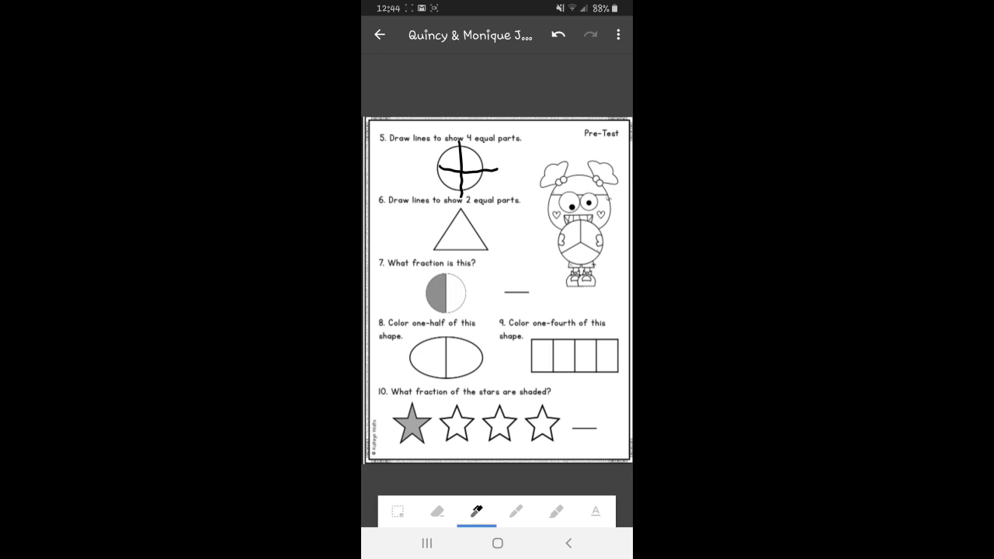
{"action": "left_click_drag", "start_coordinate": [460, 208], "coordinate": [464, 256]}
Step: Save the annotated worksheet and turn in the Fractions assignment
{"action": "left_click", "coordinate": [618, 35]}
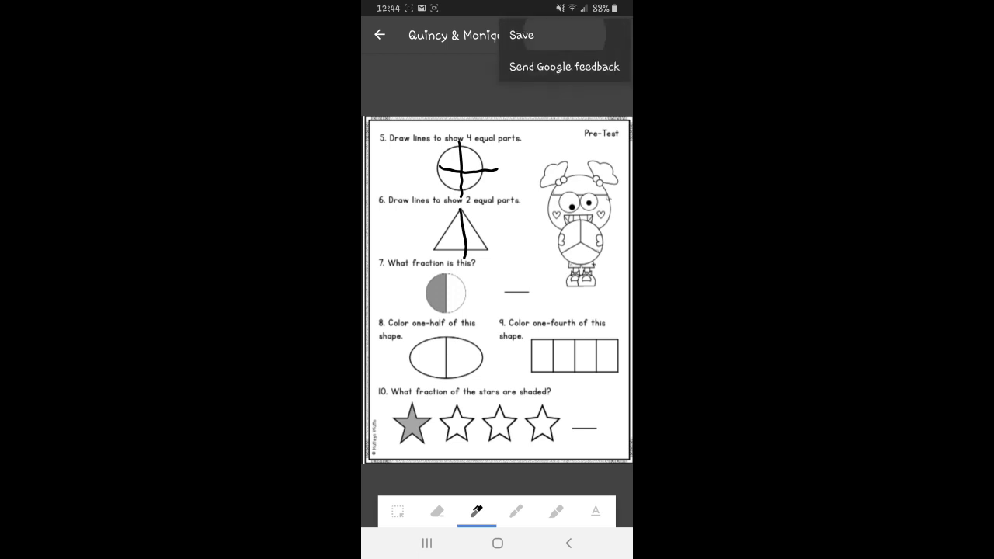
{"action": "left_click", "coordinate": [521, 34]}
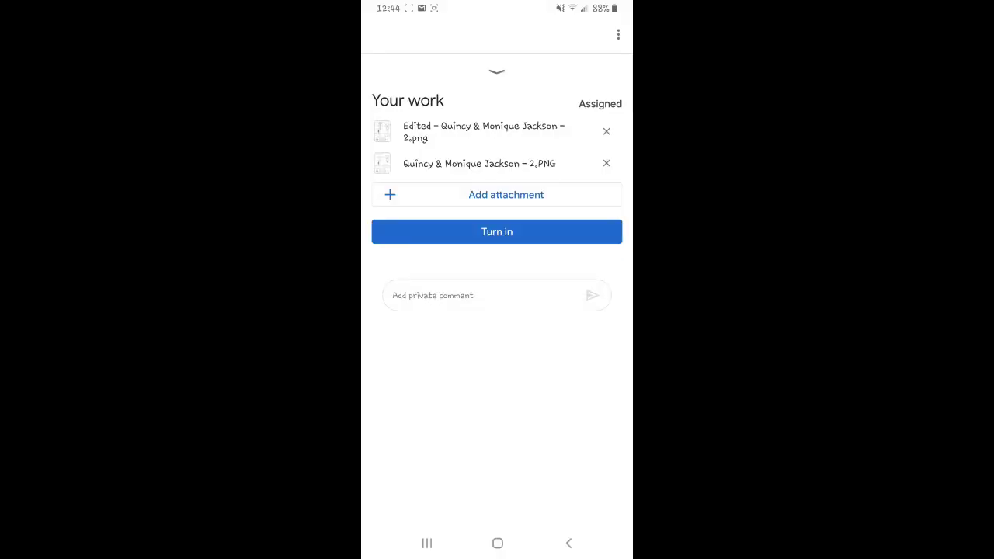
{"action": "left_click", "coordinate": [497, 231]}
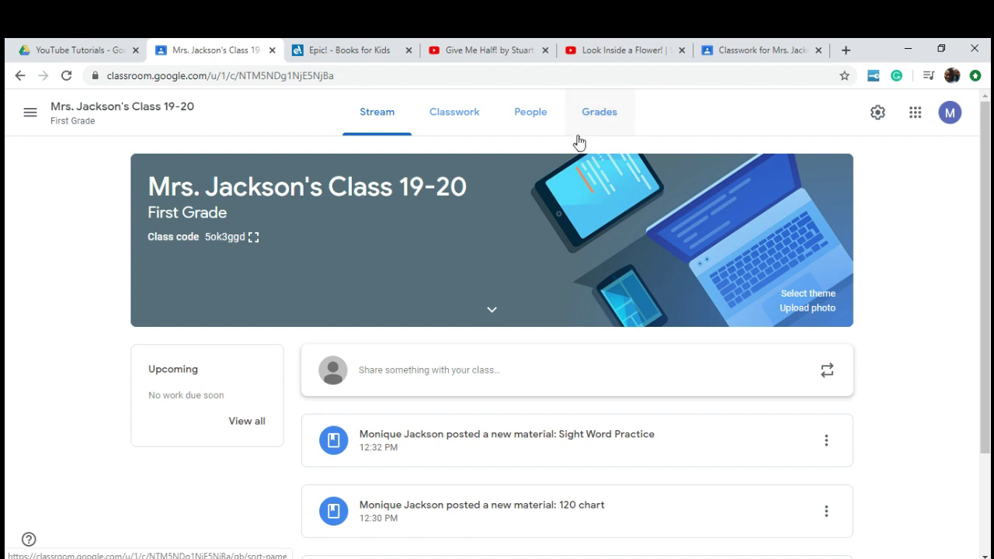
Step: From the Grades tab, open the student's Fractions submission and its edited 2.png
{"action": "left_click", "coordinate": [602, 124]}
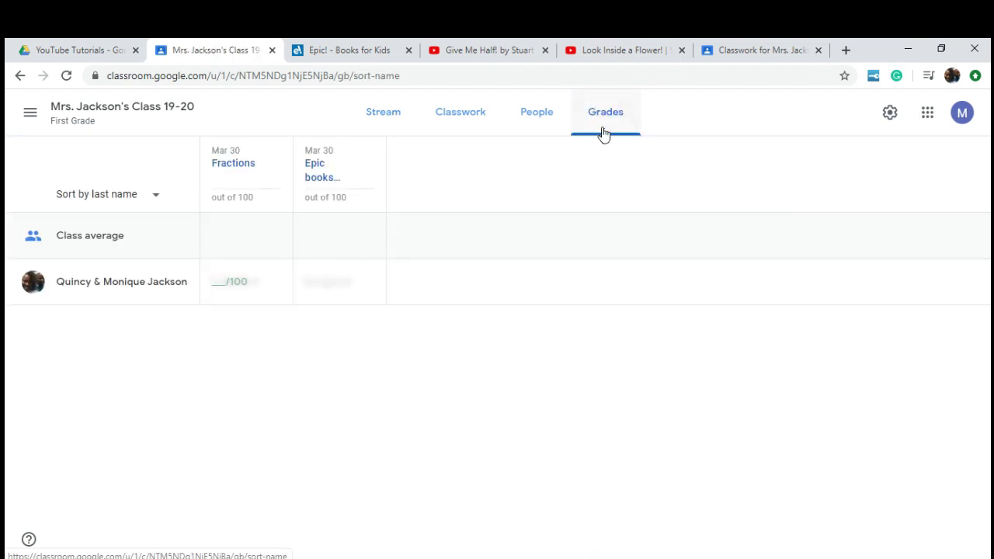
{"action": "left_click", "coordinate": [139, 283]}
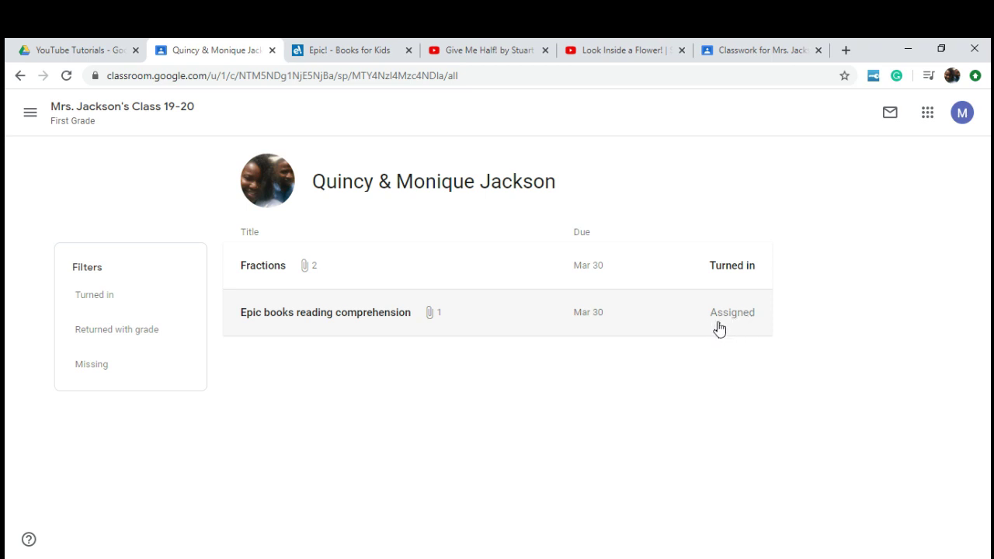
{"action": "left_click", "coordinate": [437, 272]}
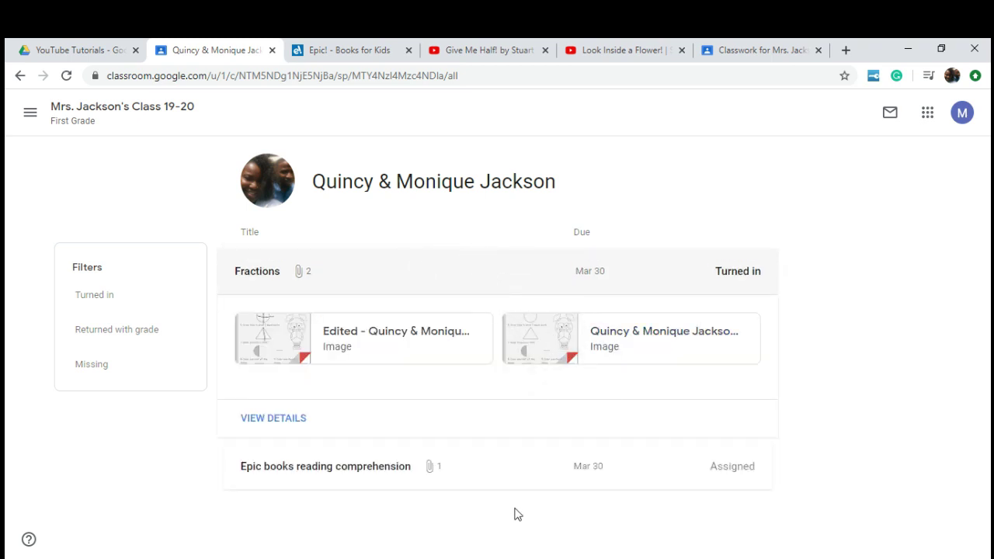
{"action": "left_click", "coordinate": [369, 344]}
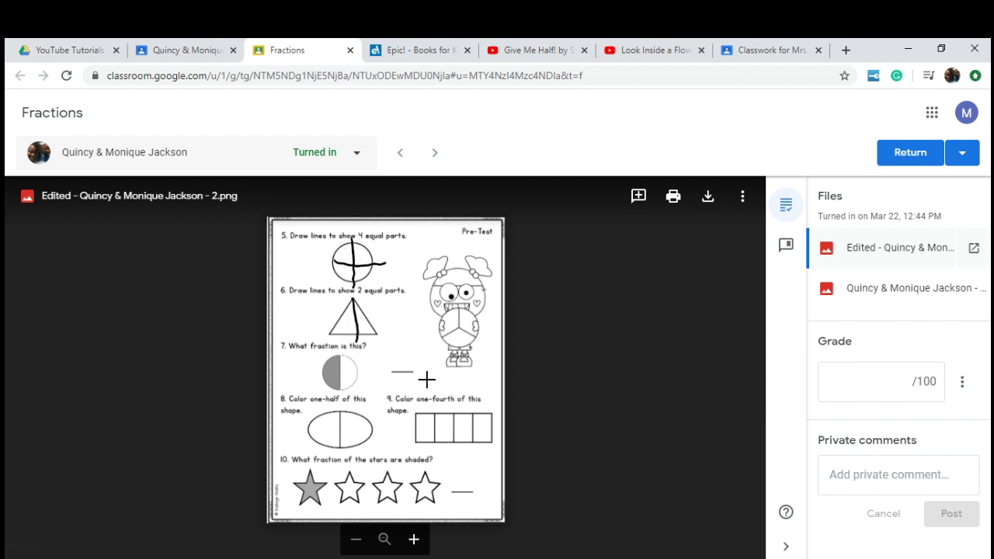
Step: Enter a grade of 80 and return this submission to the student
{"action": "left_click", "coordinate": [871, 381]}
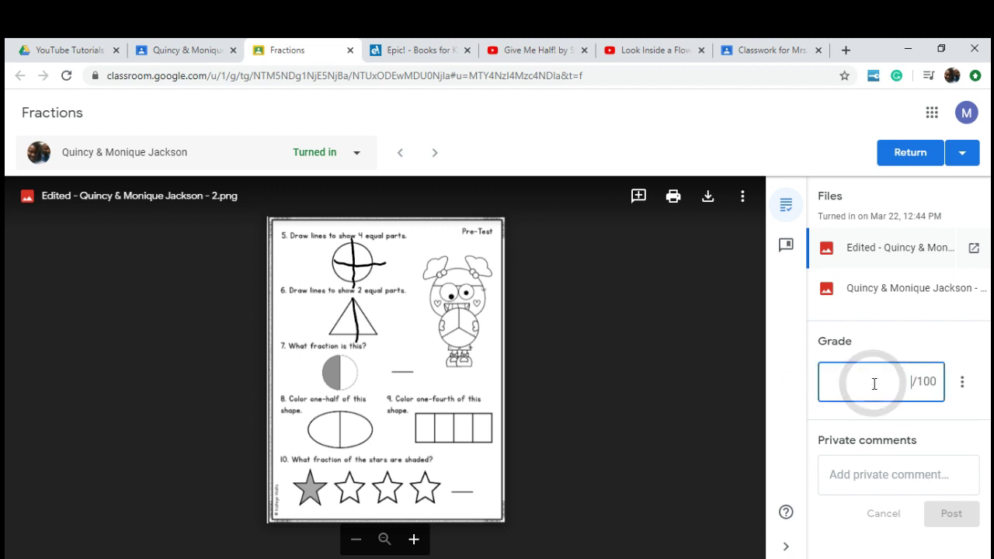
{"action": "type", "text": "1"}
{"action": "key", "text": "BackSpace"}
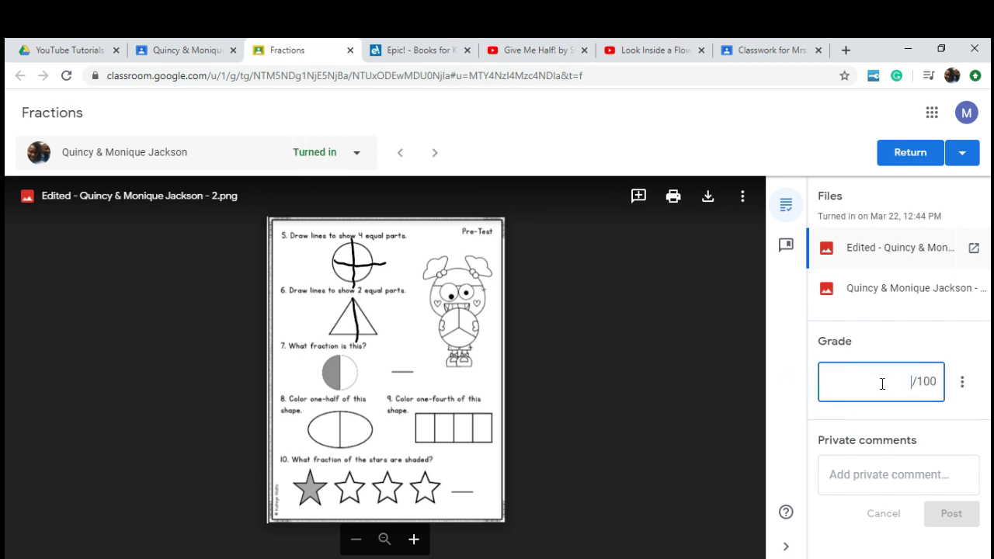
{"action": "type", "text": "80"}
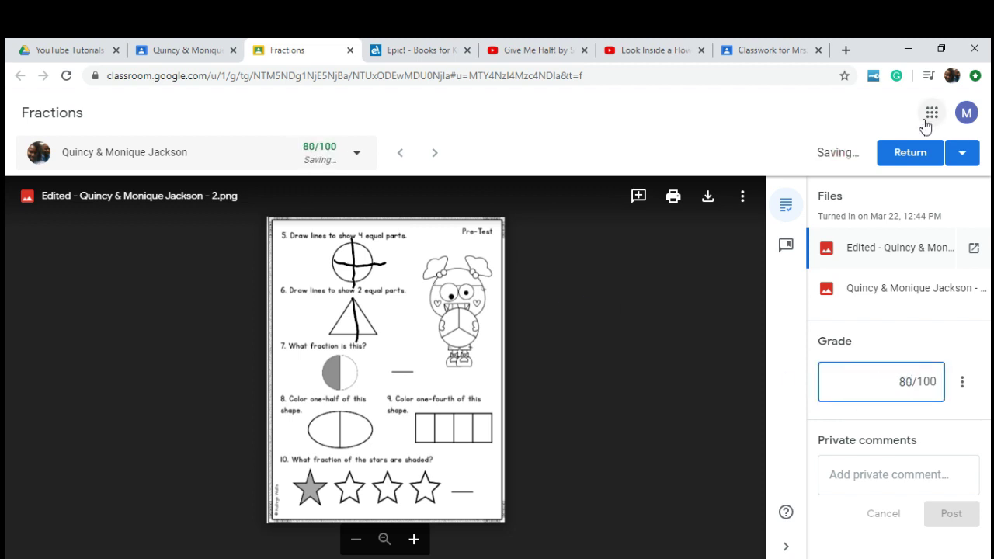
{"action": "left_click", "coordinate": [957, 153]}
{"action": "left_click", "coordinate": [957, 184]}
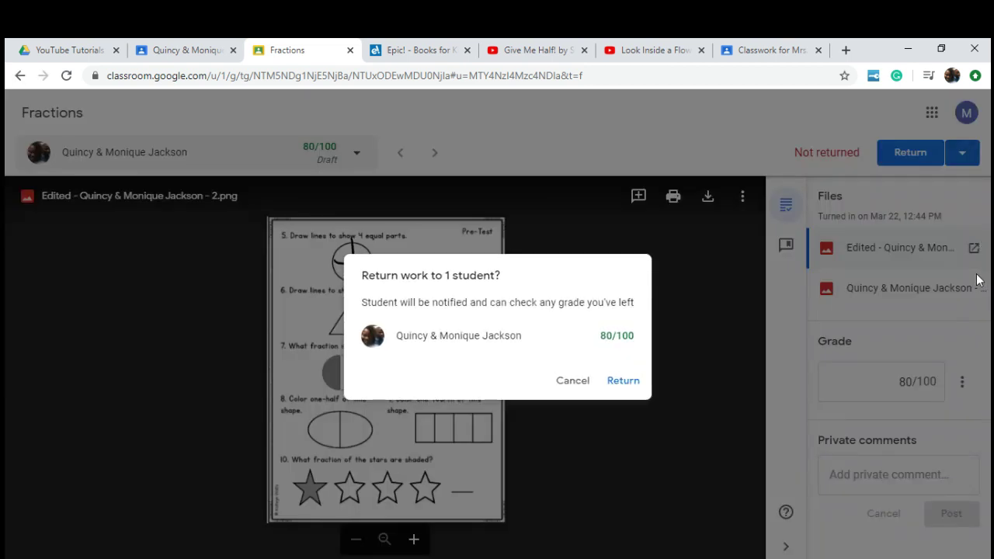
{"action": "left_click", "coordinate": [622, 381]}
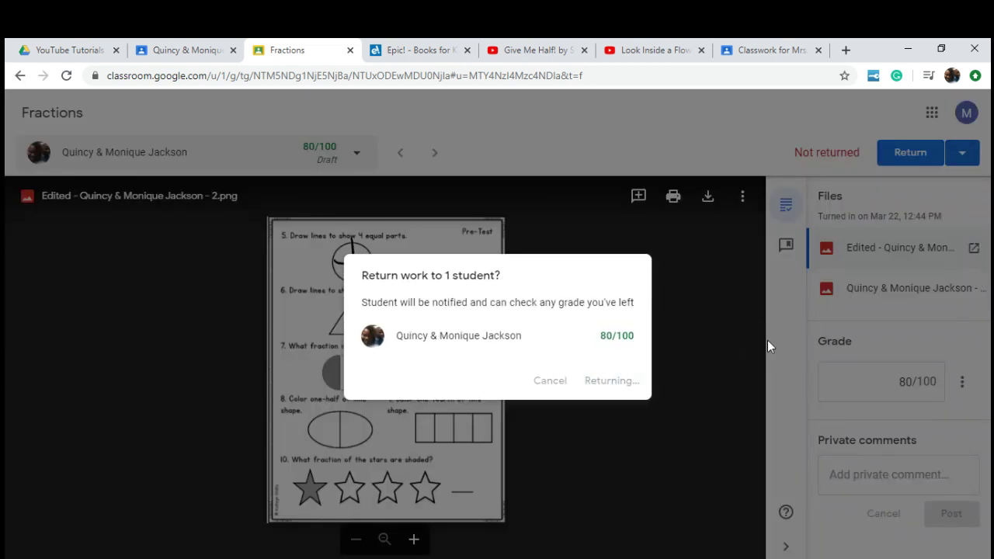